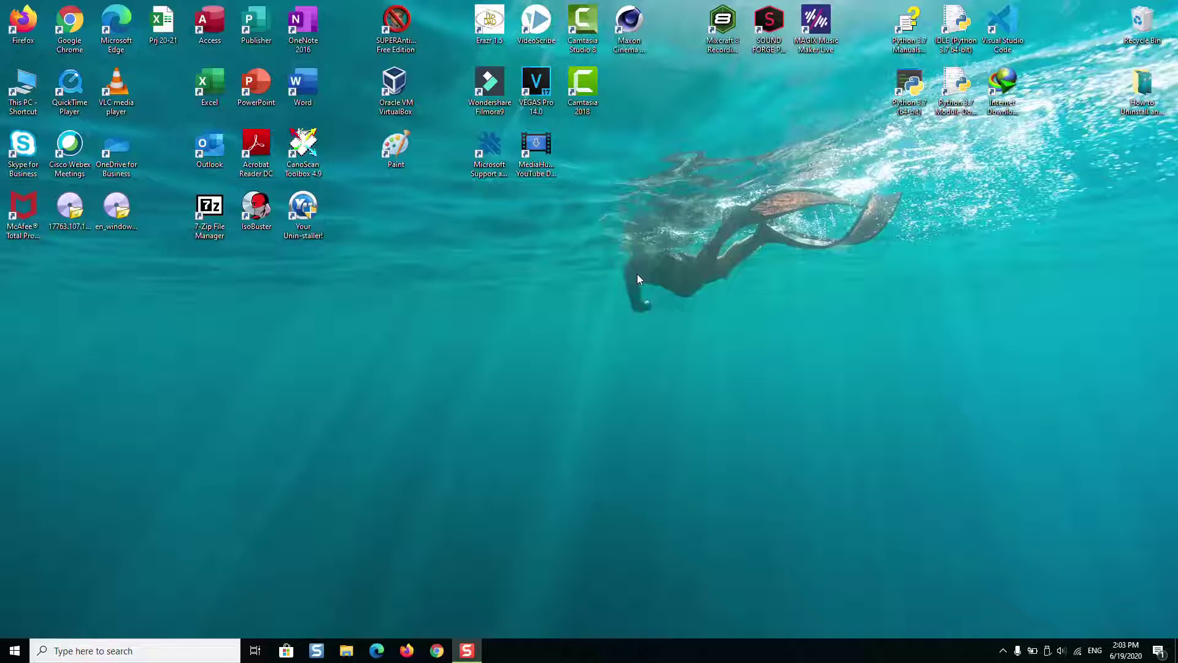
# Open Control Panel by searching for 'control' from the Start menu.
pyautogui.press('super')
pyautogui.write('conro')
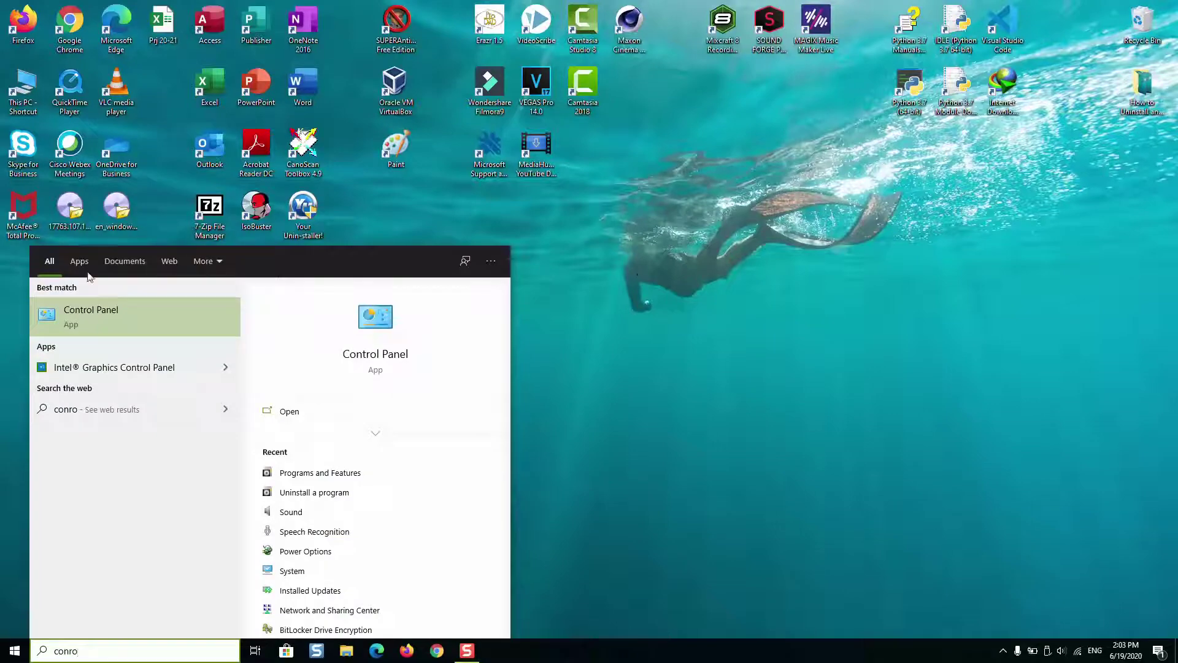
pyautogui.click(93, 320)
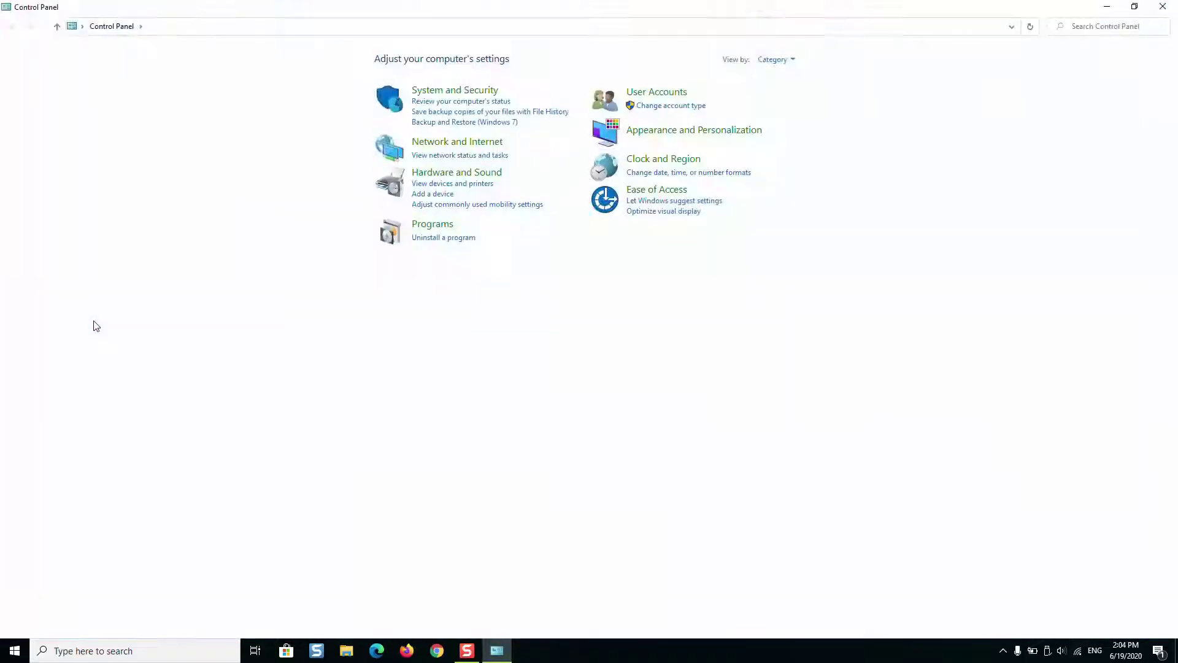
# Try the Small icons and Large icons views, then set View by back to Category.
pyautogui.click(772, 61)
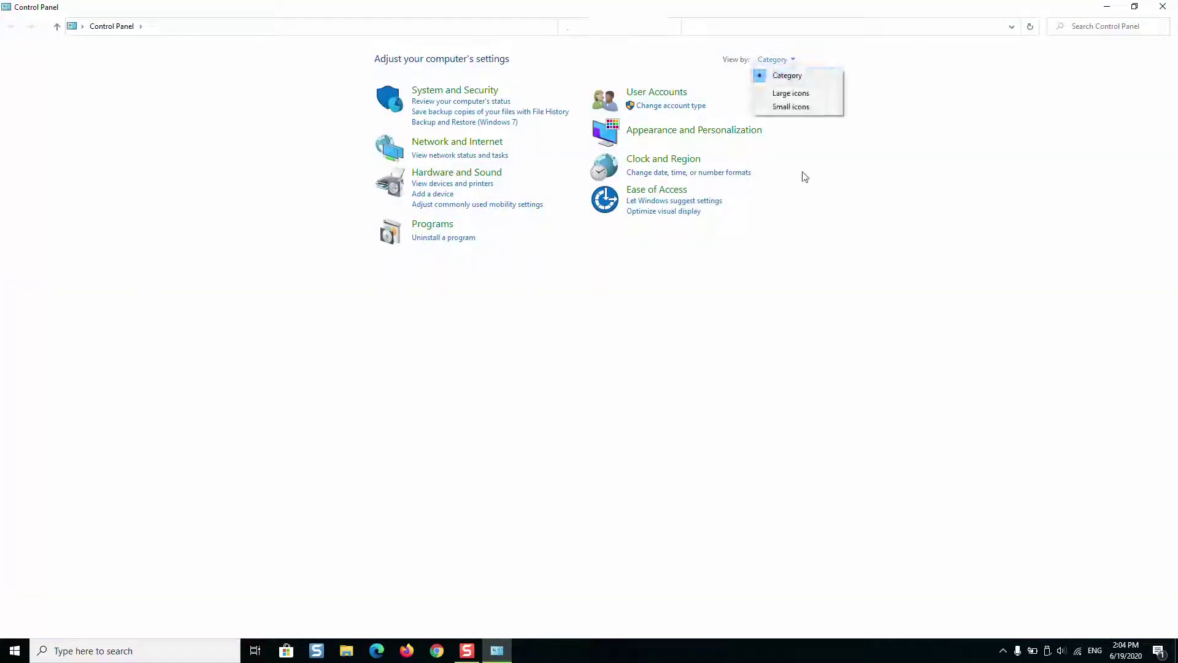
pyautogui.click(798, 107)
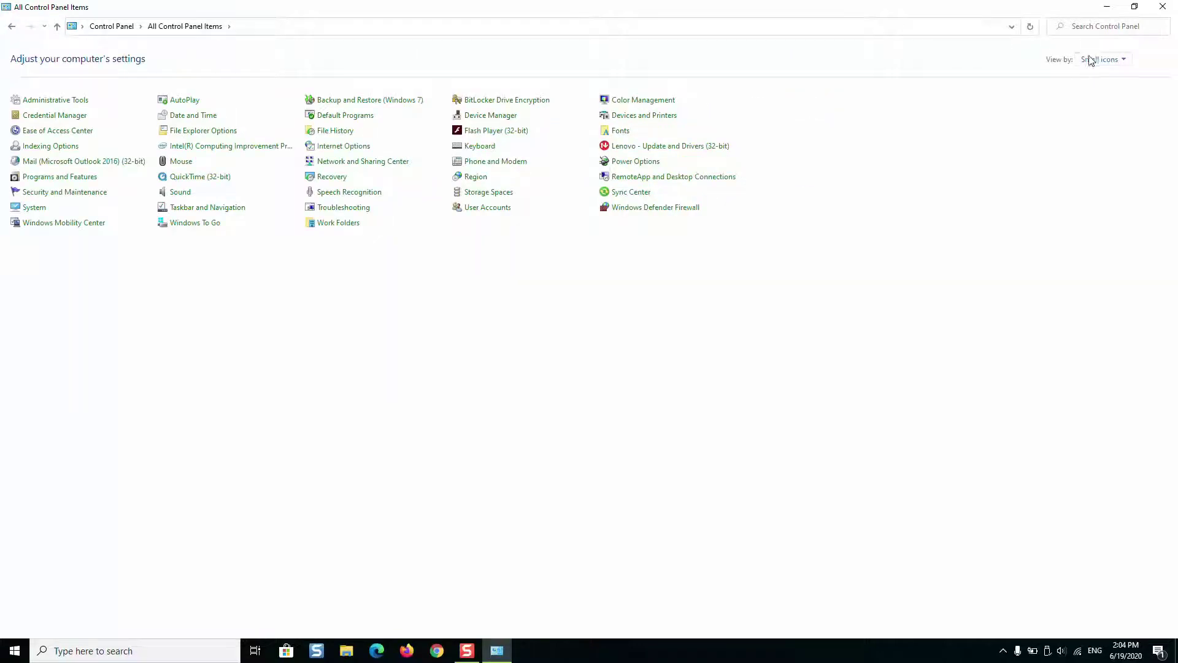
pyautogui.click(1090, 60)
pyautogui.click(1108, 93)
pyautogui.click(1102, 59)
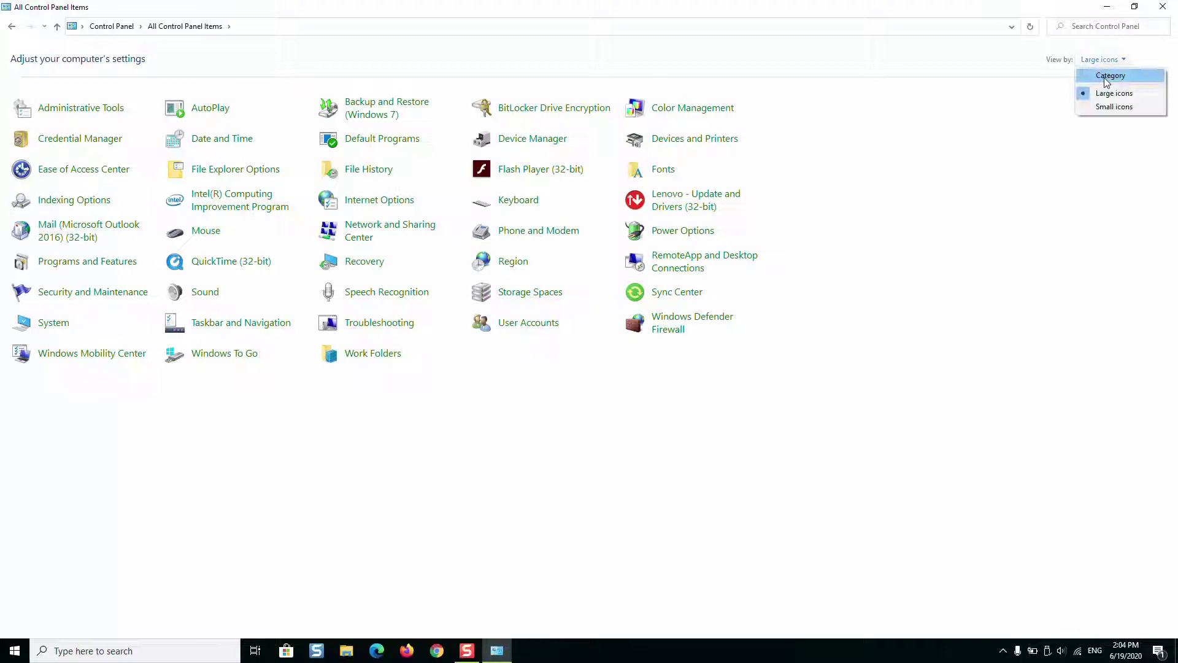
pyautogui.click(1110, 77)
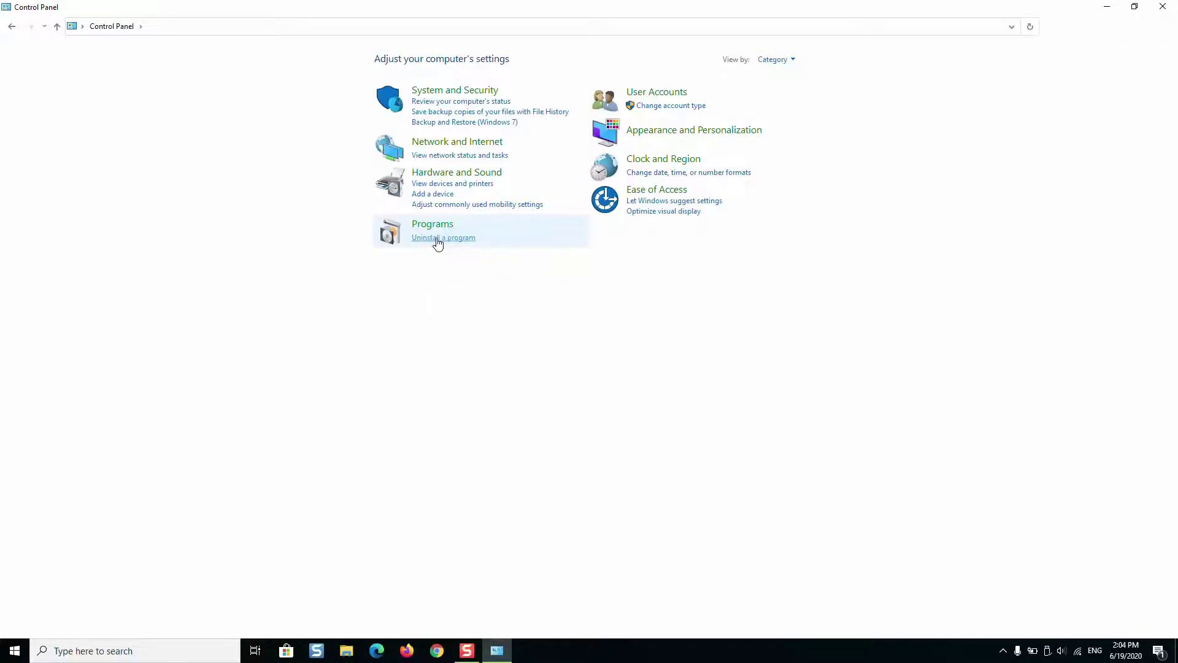
# Open the installed programs list and jump through the M entries toward McAfee.
pyautogui.click(438, 239)
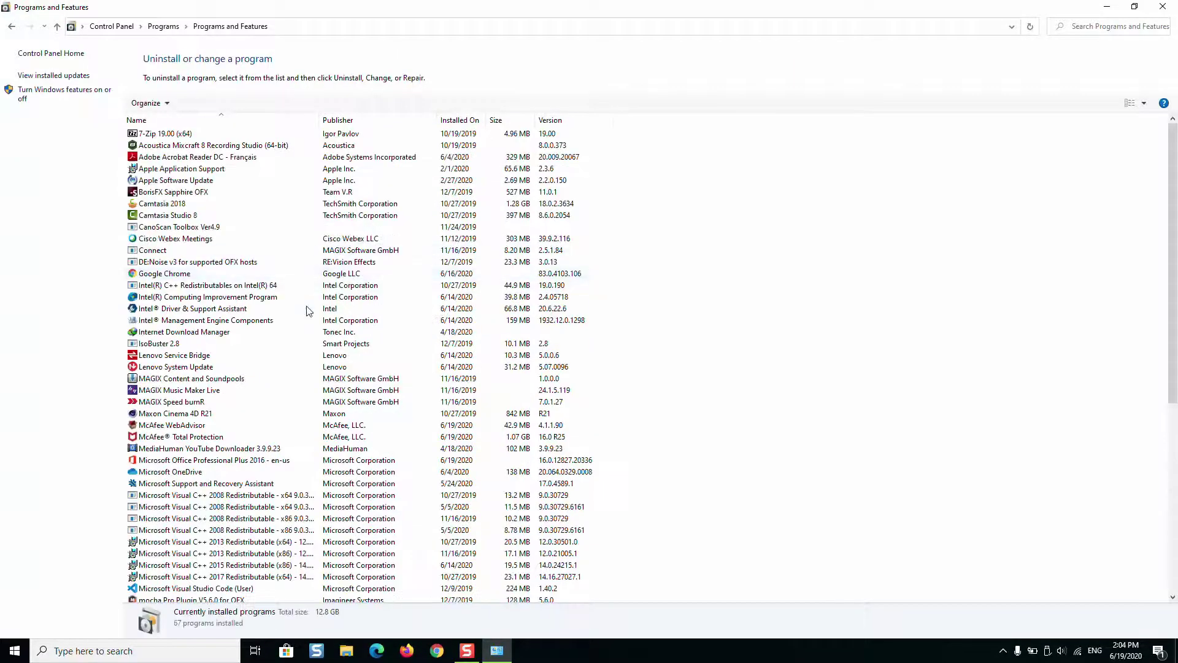
pyautogui.click(296, 310)
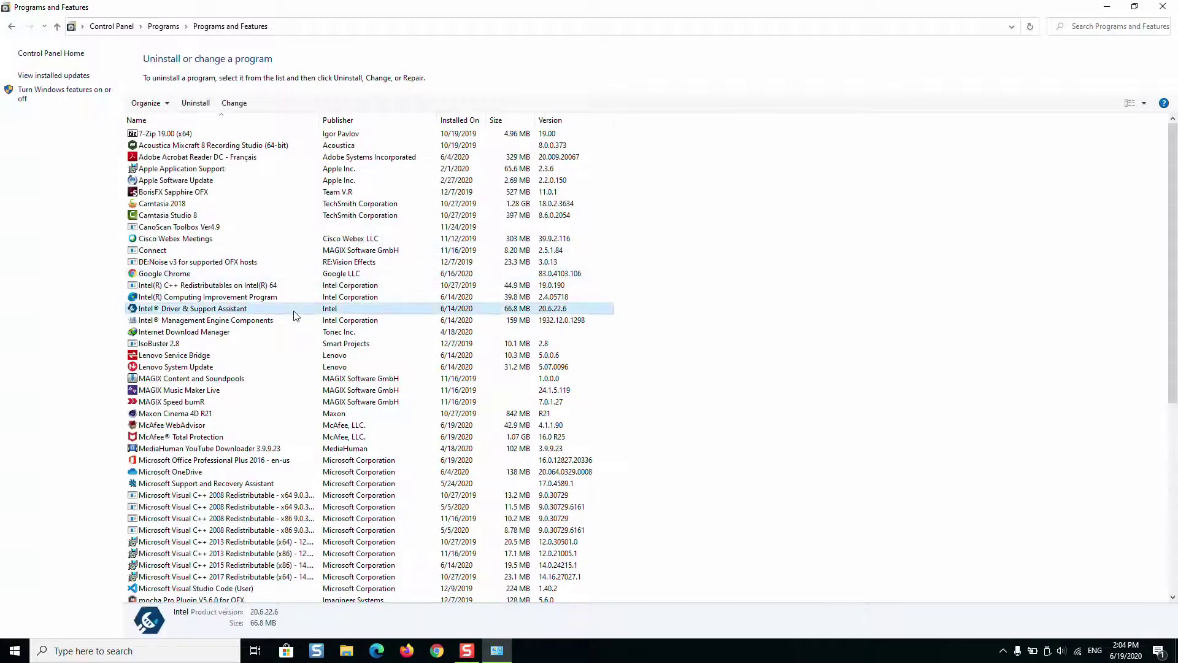
pyautogui.click(317, 251)
pyautogui.press('m')
pyautogui.press('m')
pyautogui.press('m')
pyautogui.press('m')
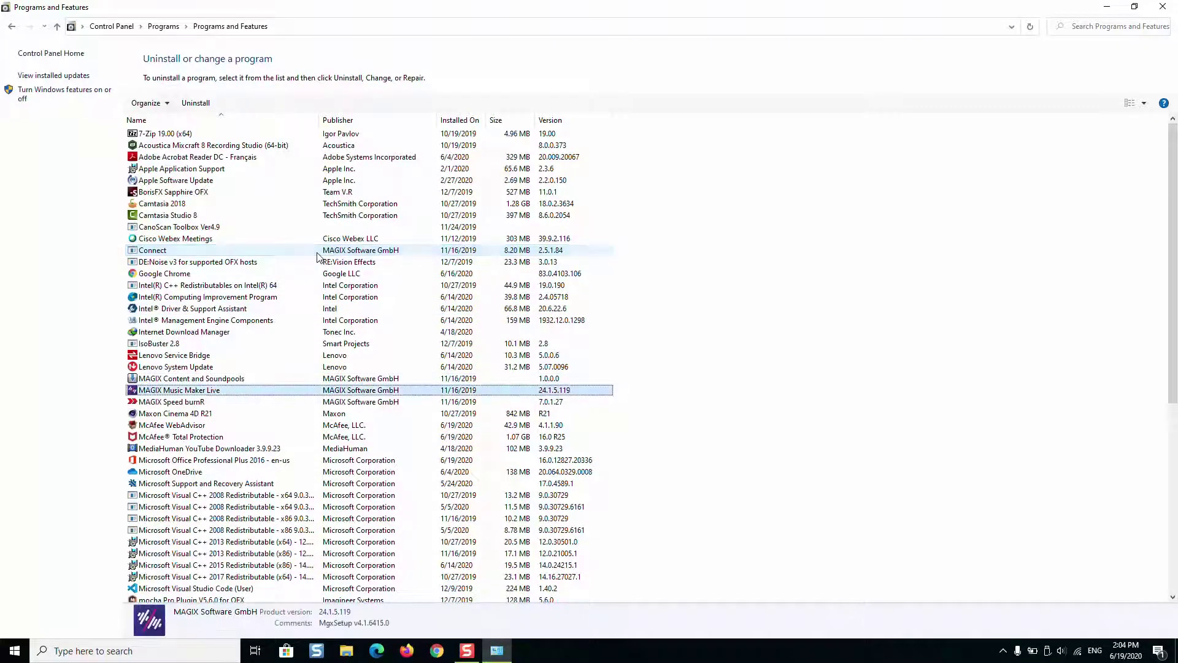
pyautogui.press('m')
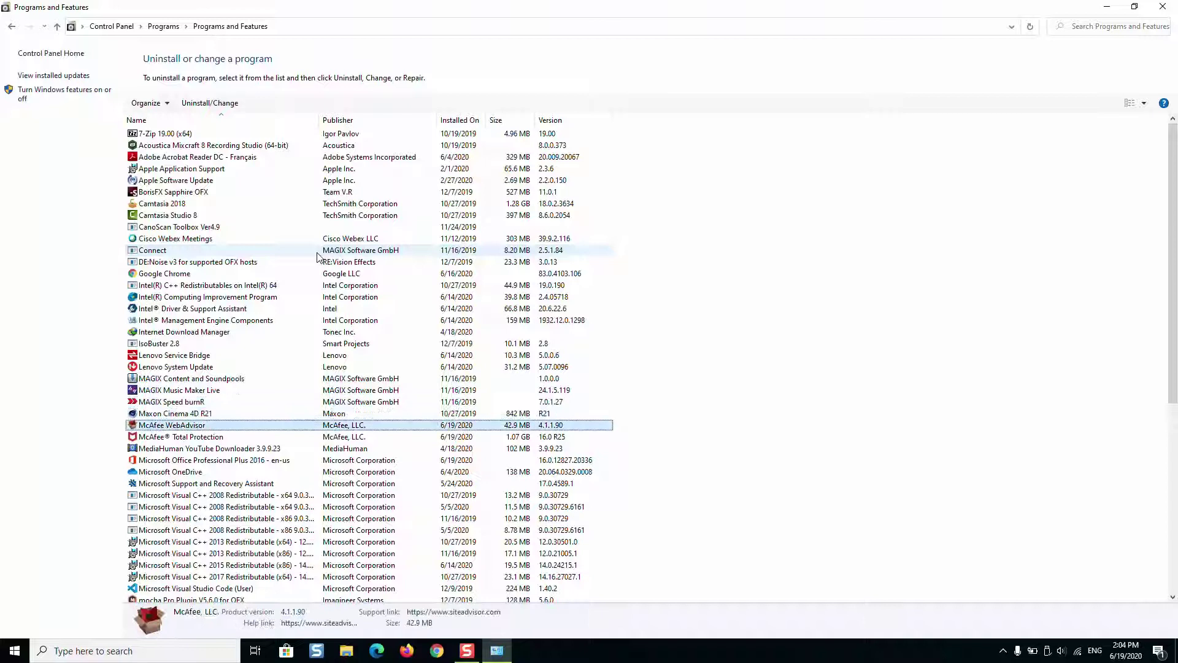
pyautogui.press('m')
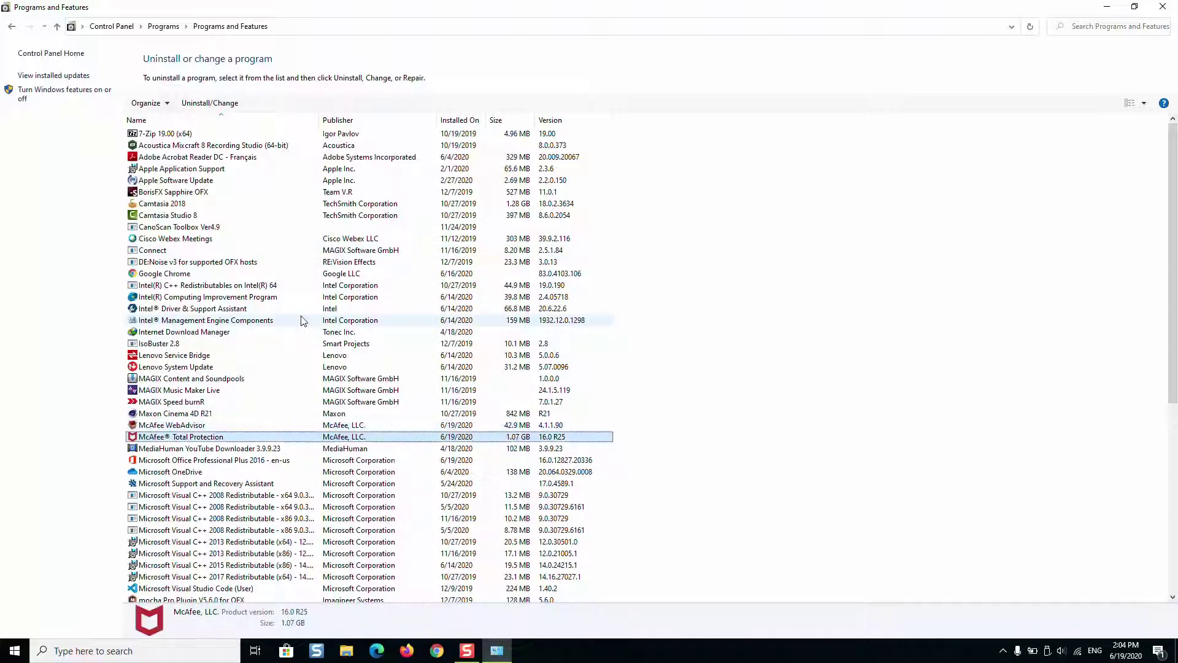
# Select McAfee Total Protection (1.07 GB) and right-click it to show Uninstall/Change.
pyautogui.click(157, 428)
pyautogui.click(159, 438)
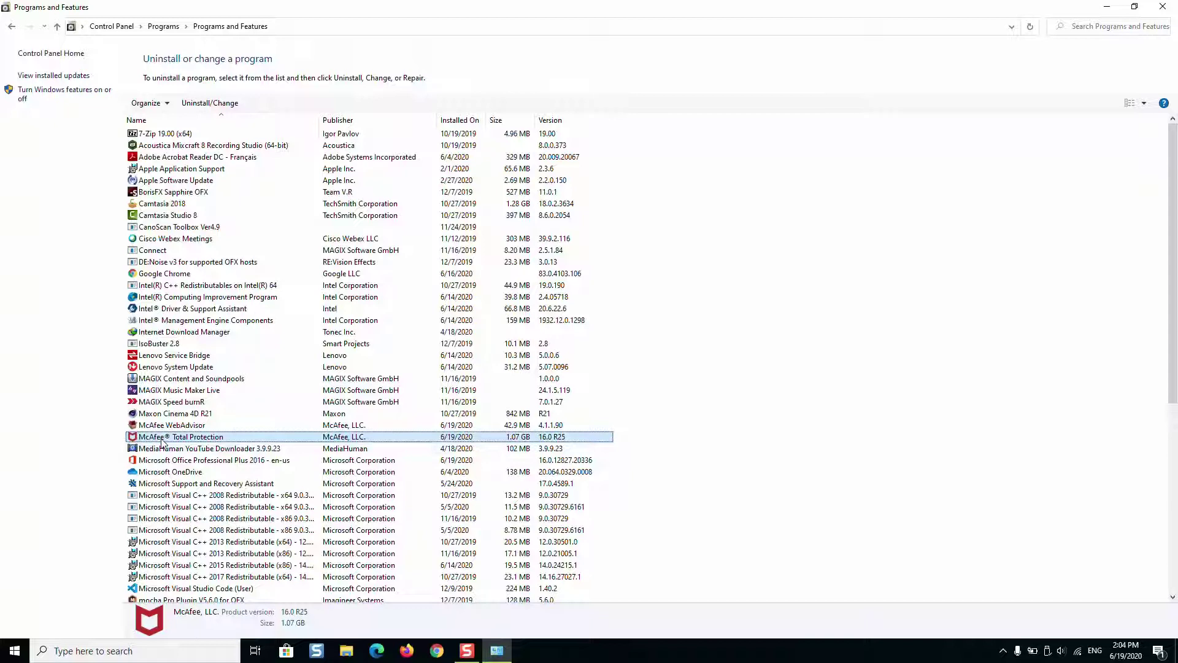
pyautogui.rightClick(162, 440)
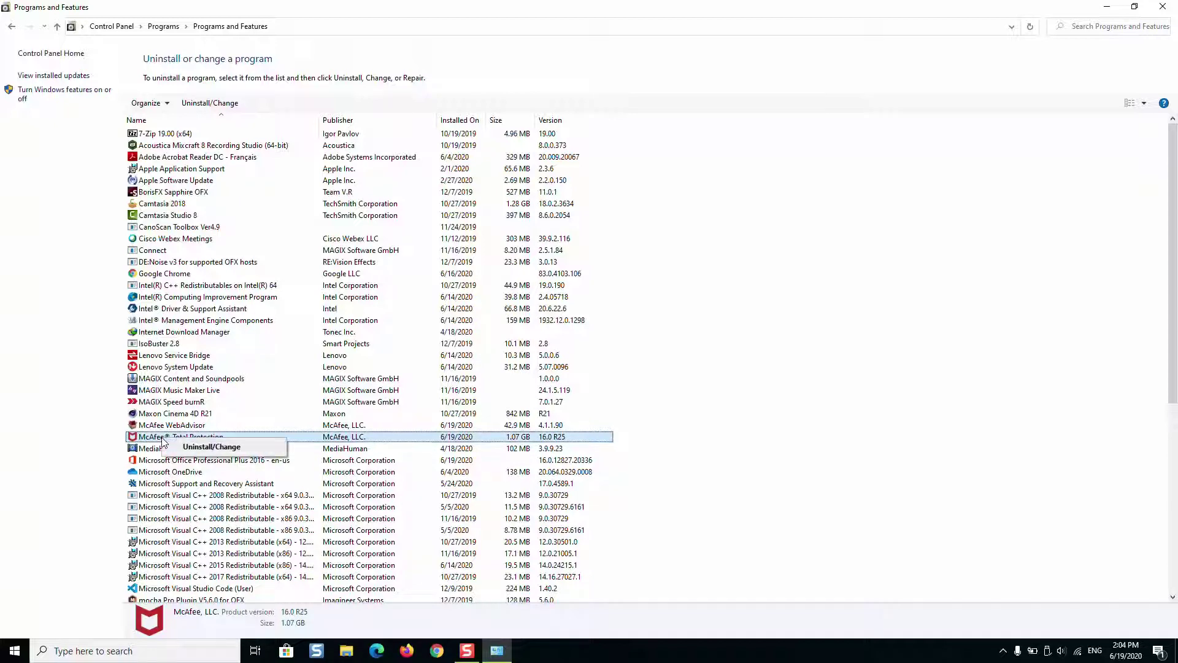
# Uninstall McAfee Total Protection with 'Remove all files for this program' ticked, then close the window.
pyautogui.click(197, 449)
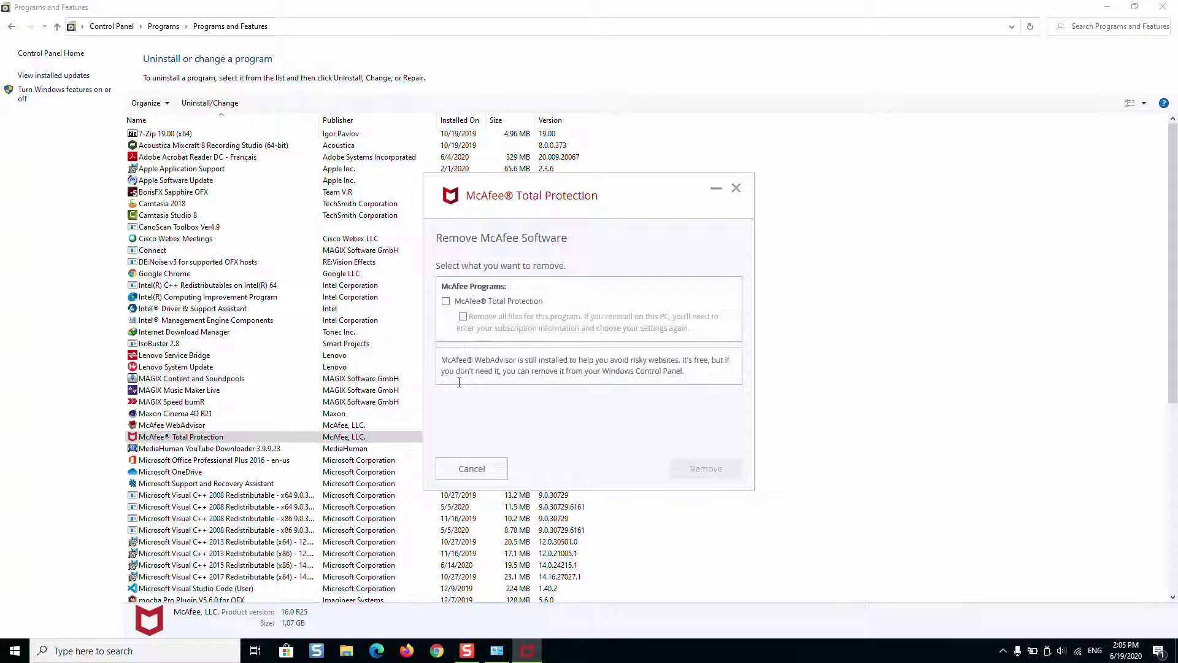
pyautogui.click(445, 301)
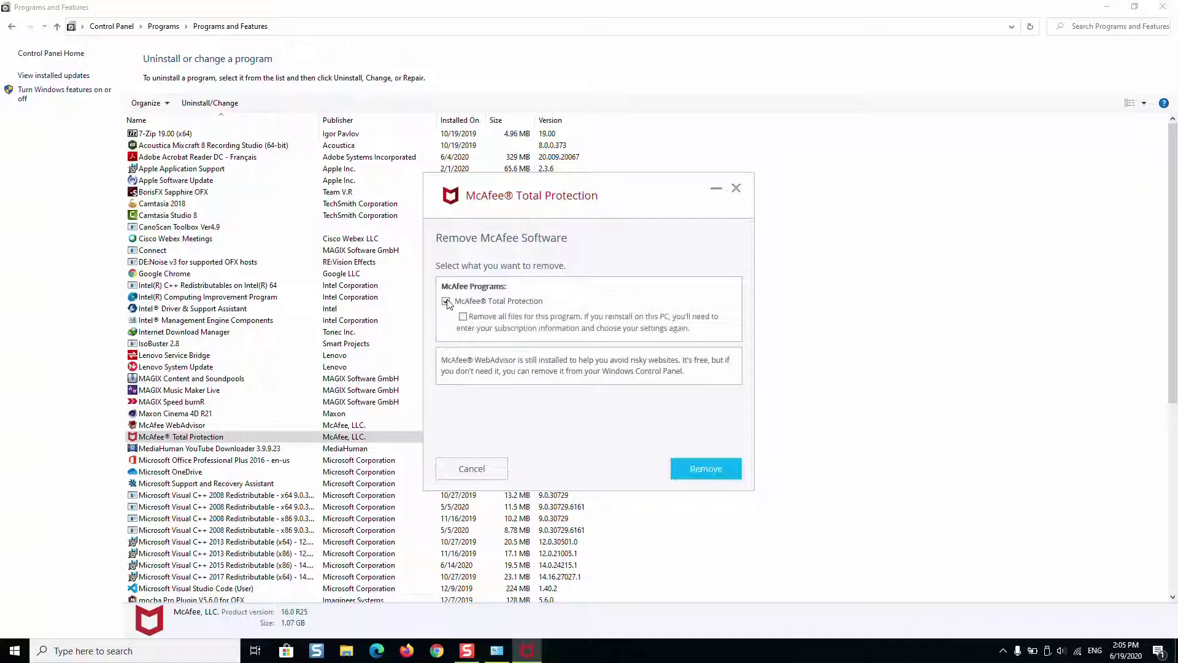
pyautogui.click(462, 316)
pyautogui.click(715, 472)
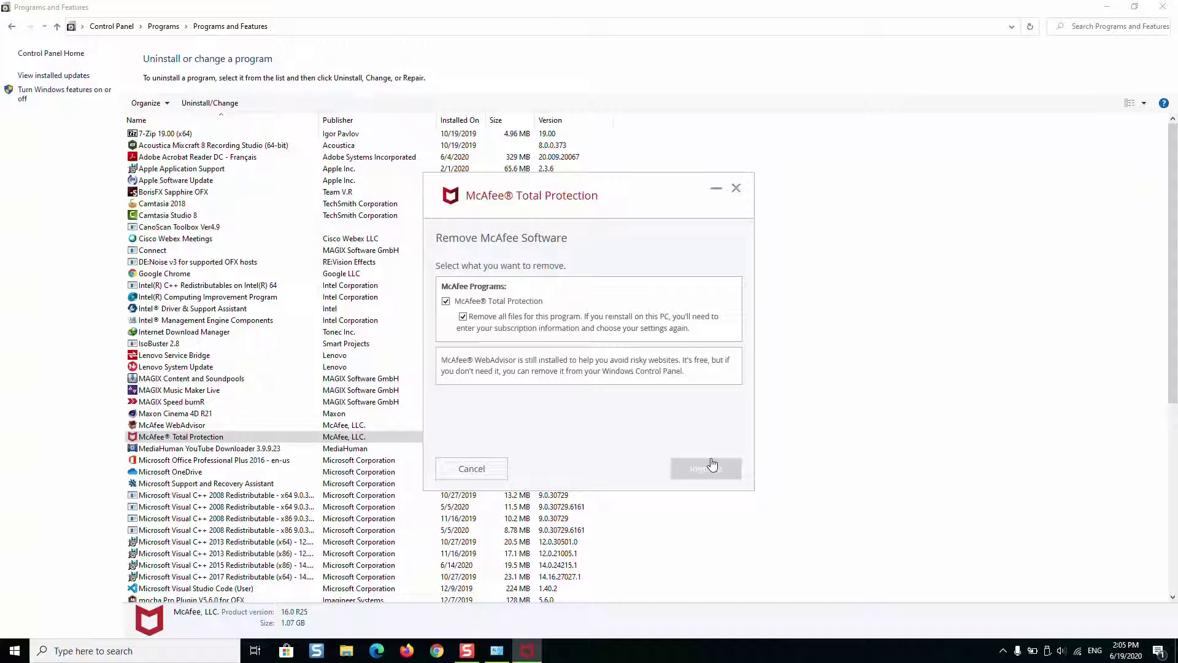
pyautogui.click(736, 188)
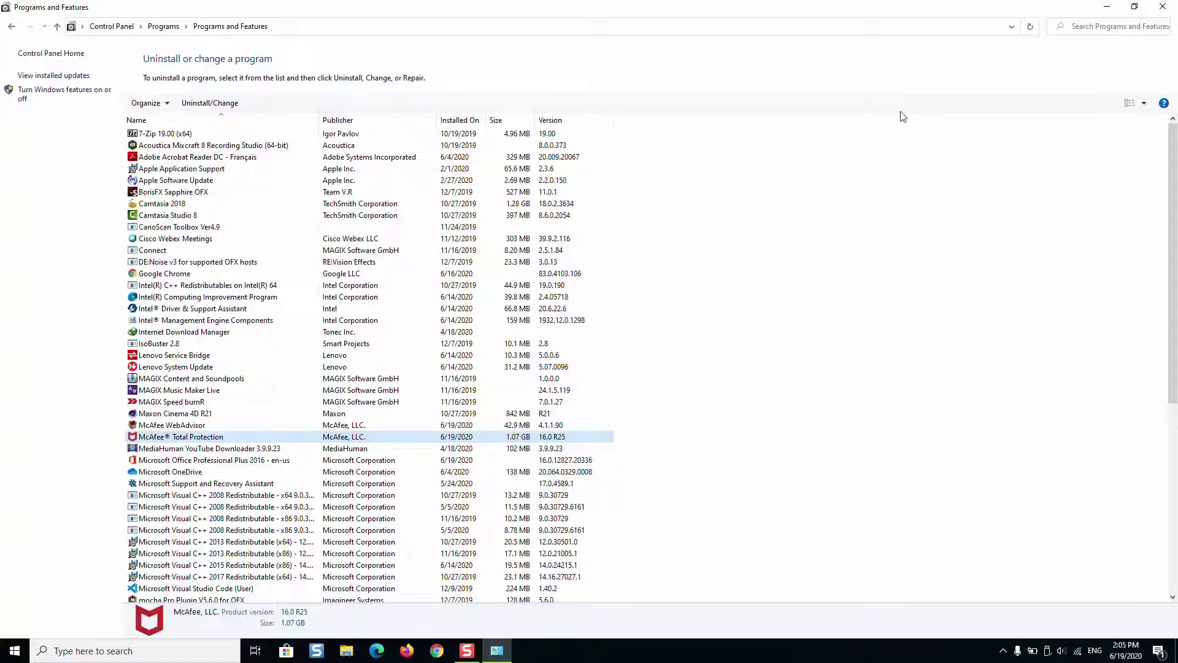
# Minimize Programs and Features and search 'mcafee' in Chrome to reach mcafee.com.
pyautogui.click(1107, 7)
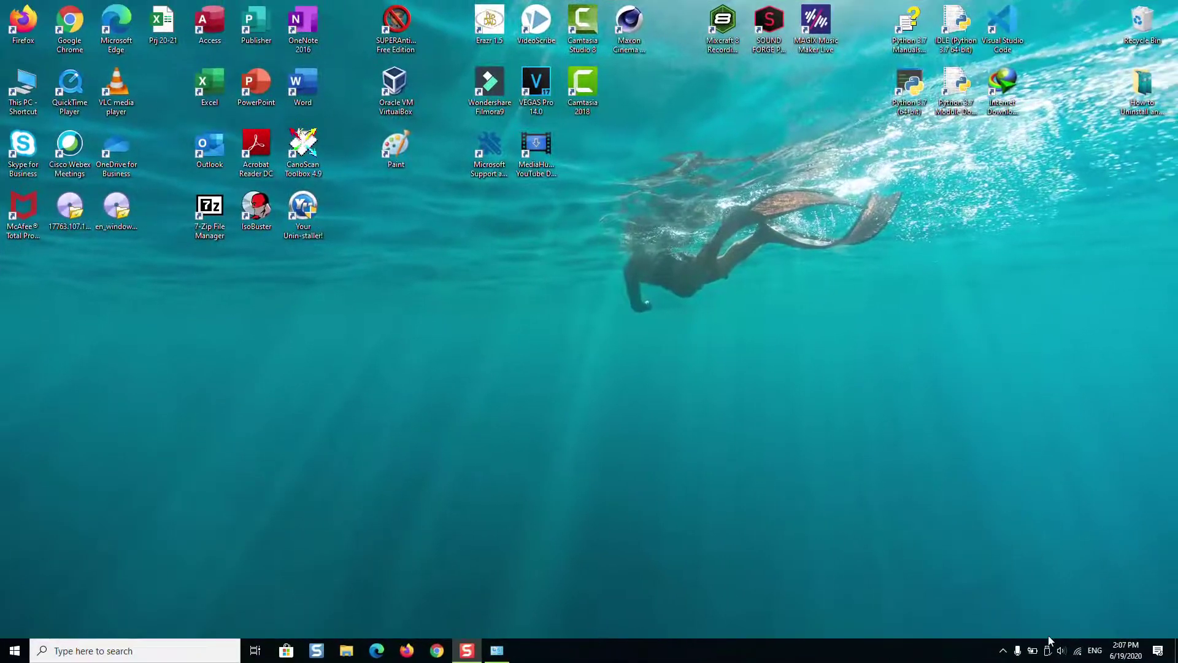
pyautogui.click(602, 492)
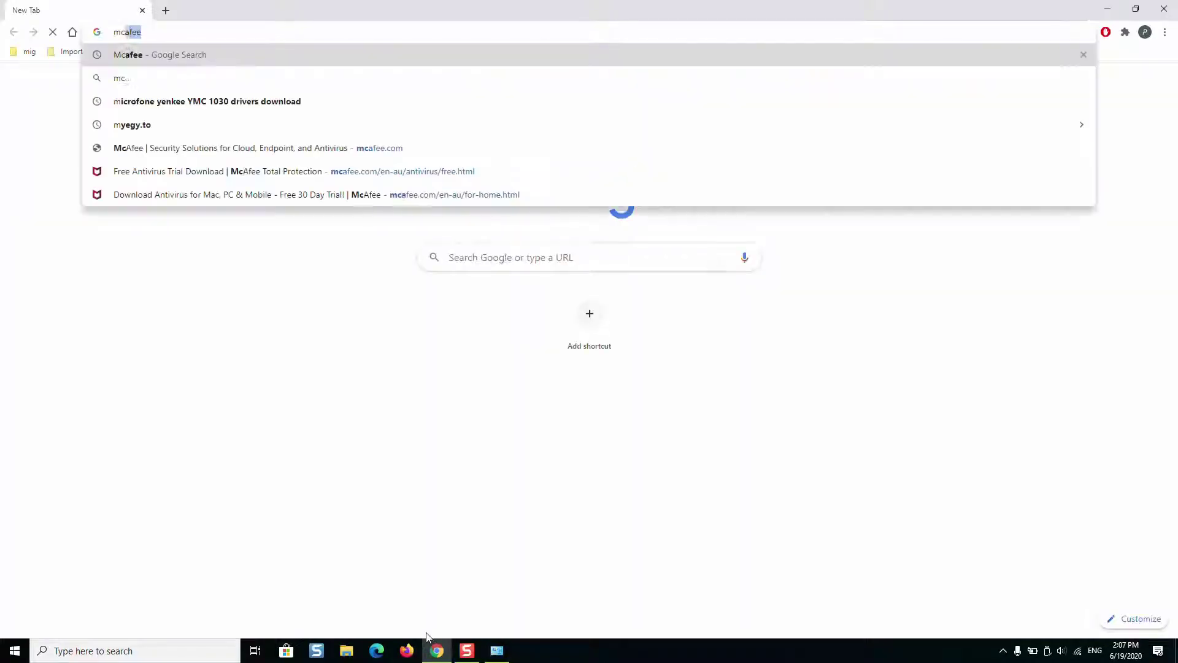
pyautogui.press('Return')
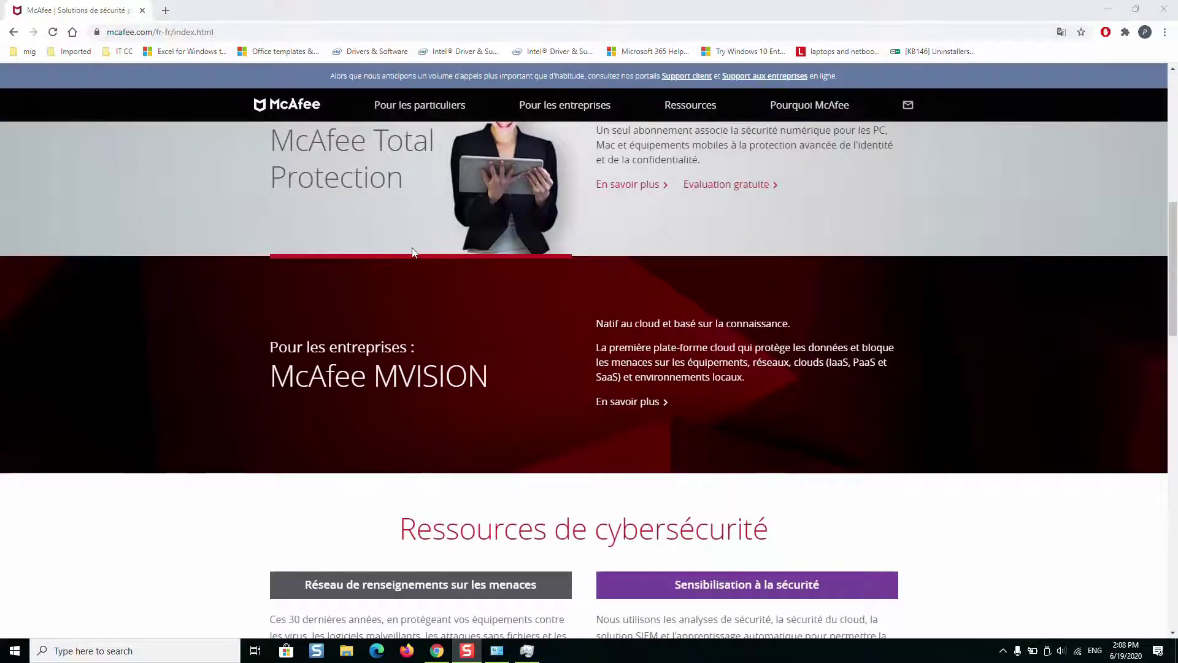
# Switch the McAfee site region to Canada, first in French, then in English.
pyautogui.scroll(-20, 412, 252)
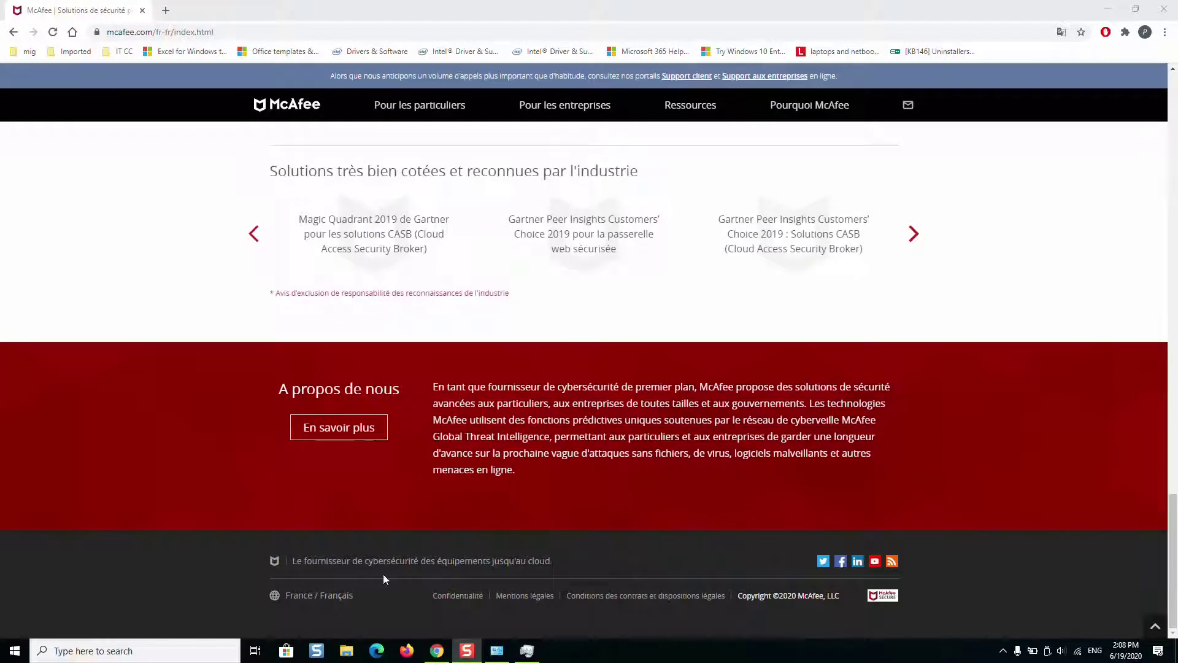
pyautogui.click(340, 595)
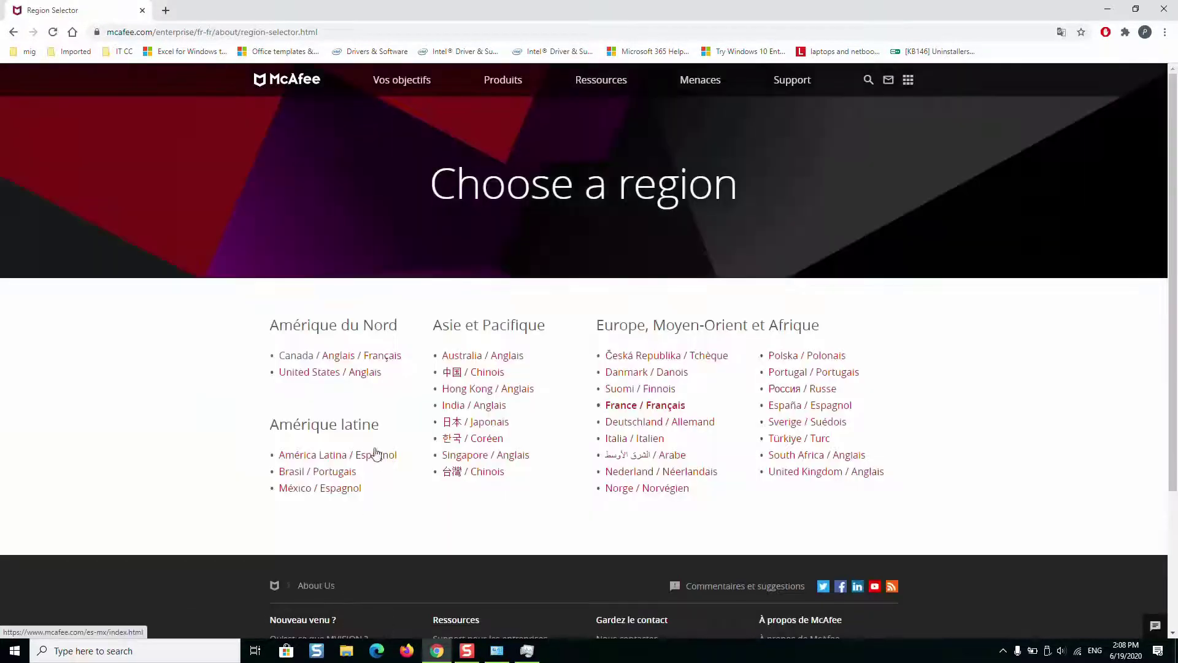
pyautogui.click(373, 356)
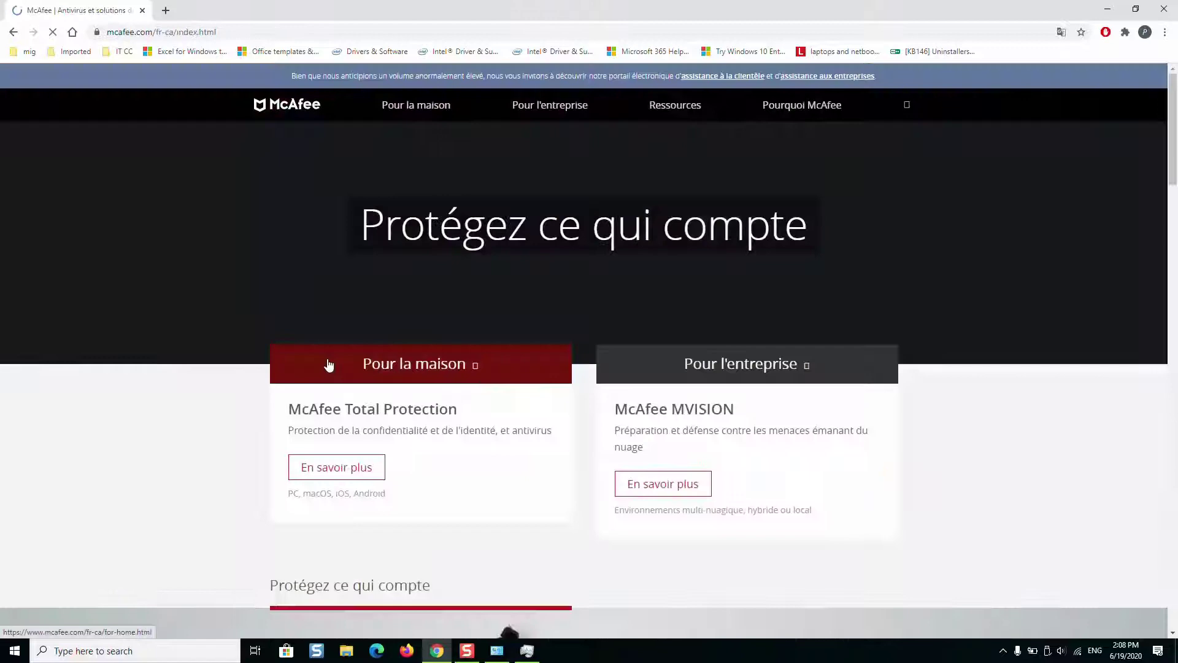
pyautogui.scroll(-20, 342, 478)
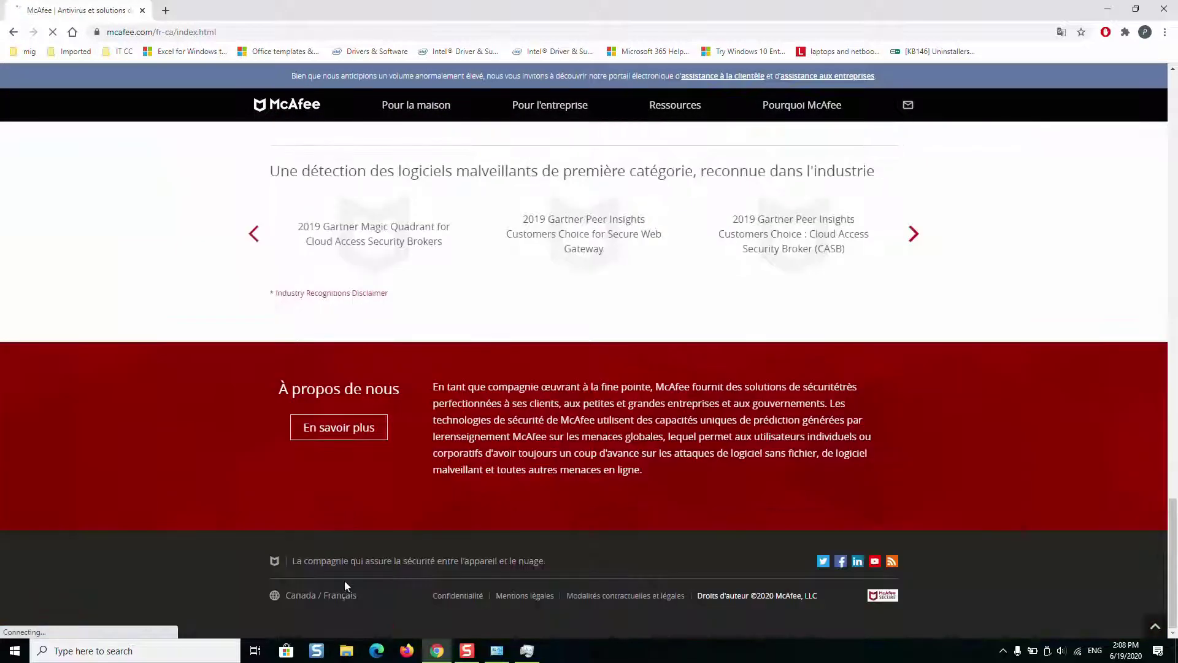
pyautogui.click(336, 597)
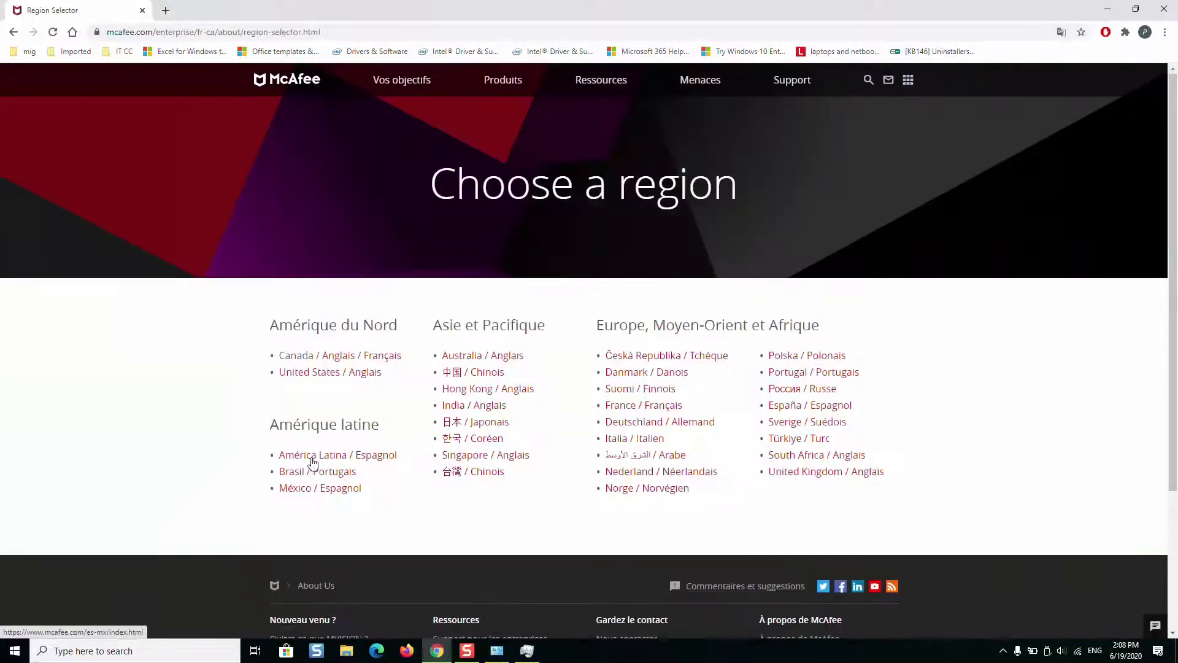
pyautogui.click(332, 359)
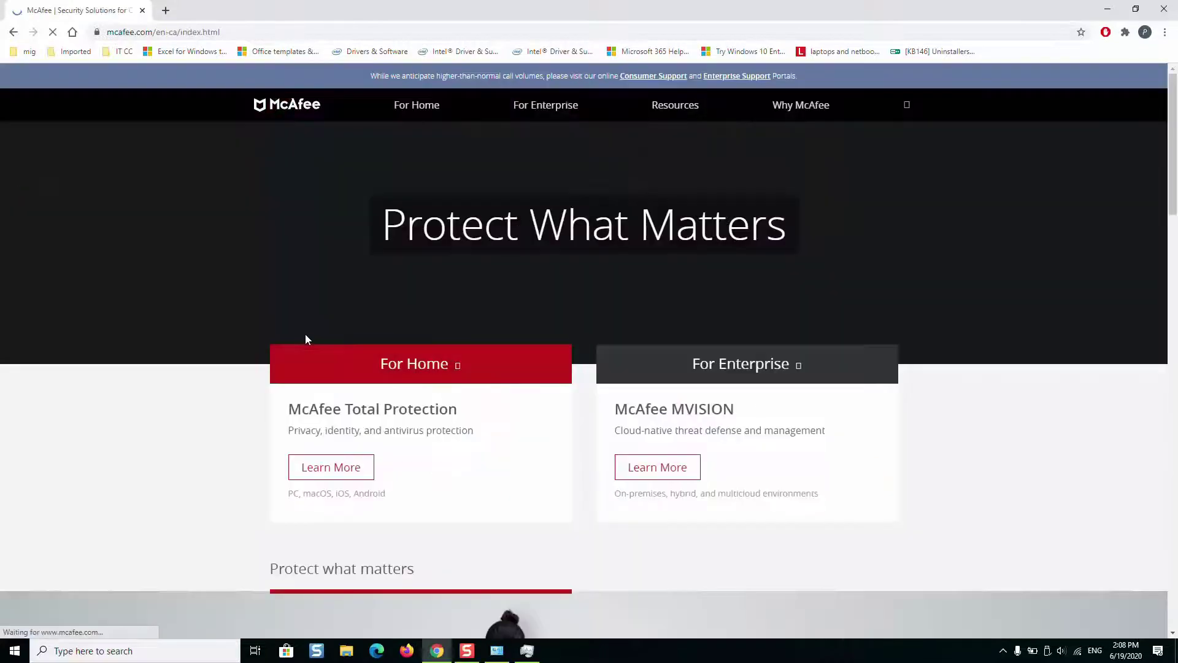
# Use Find on the page to search for 'support'.
pyautogui.scroll(-10, 520, 258)
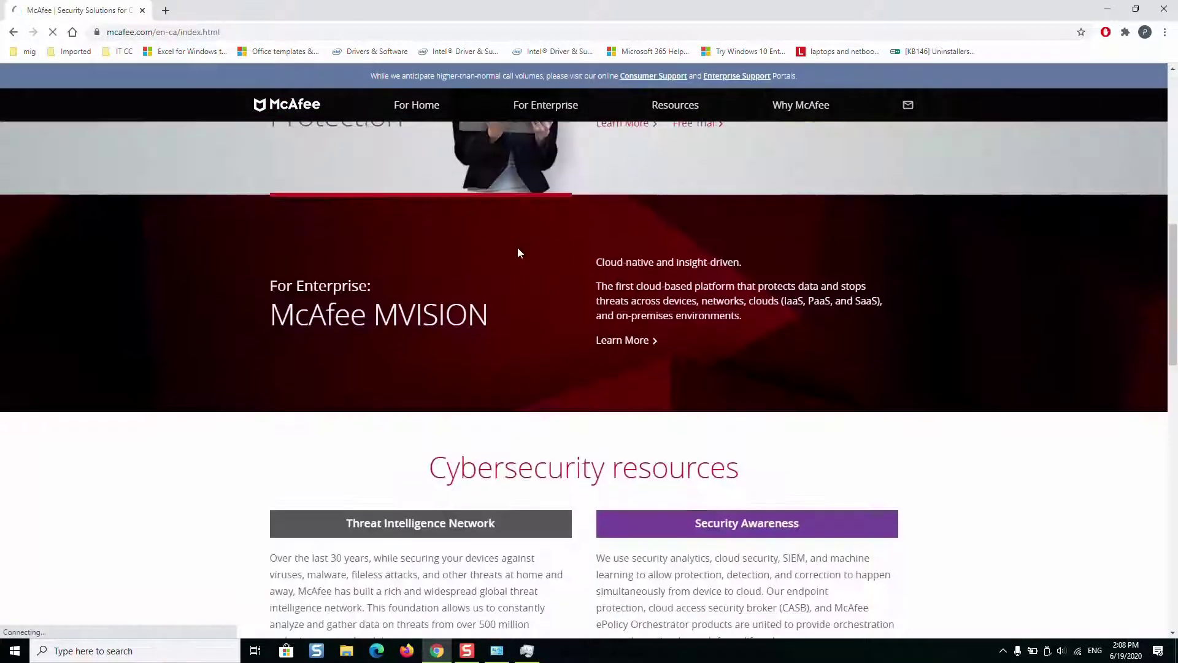
pyautogui.scroll(-10, 519, 250)
pyautogui.hotkey('ctrl', 'f')
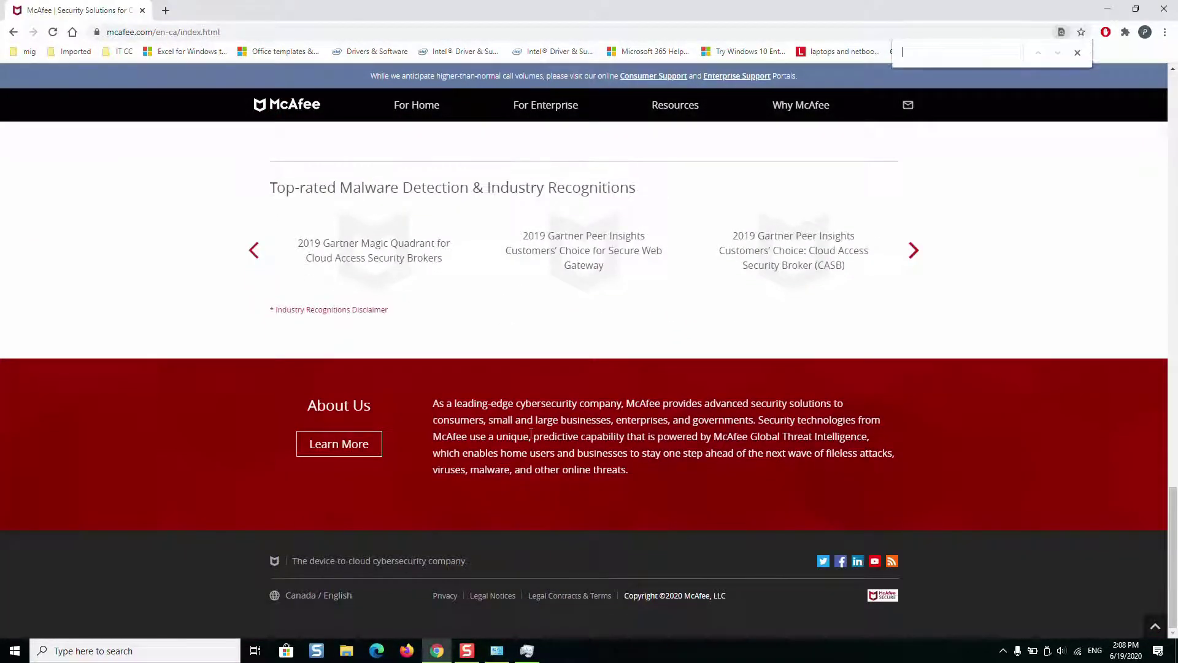
pyautogui.write('suppor')
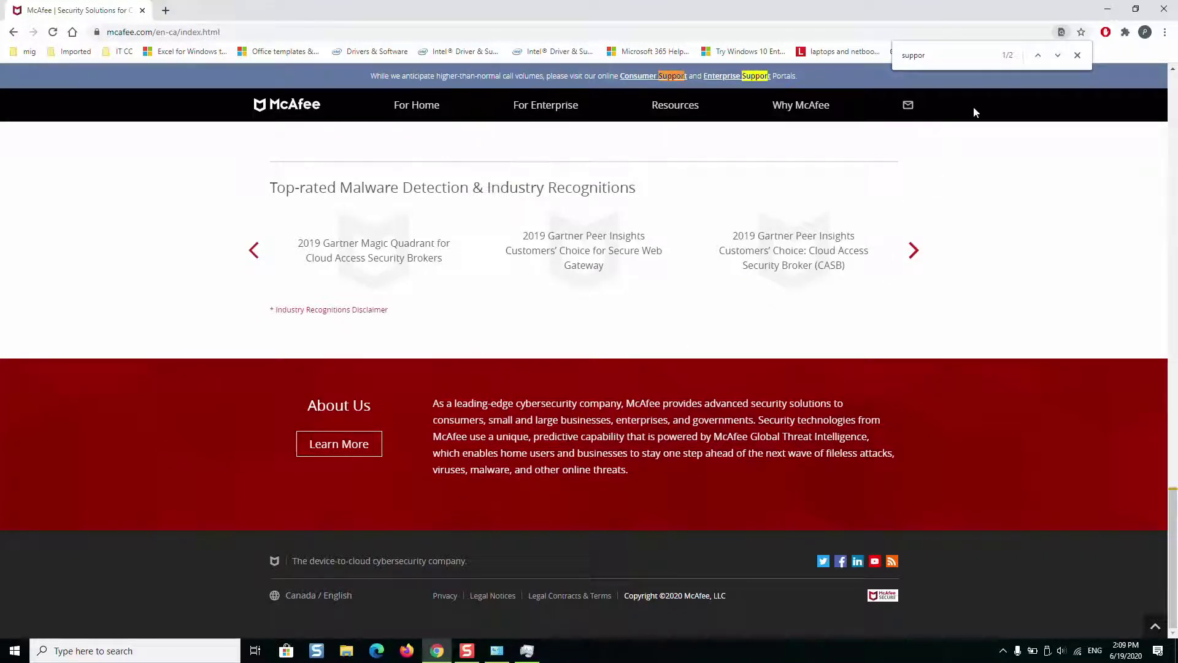
pyautogui.write('t')
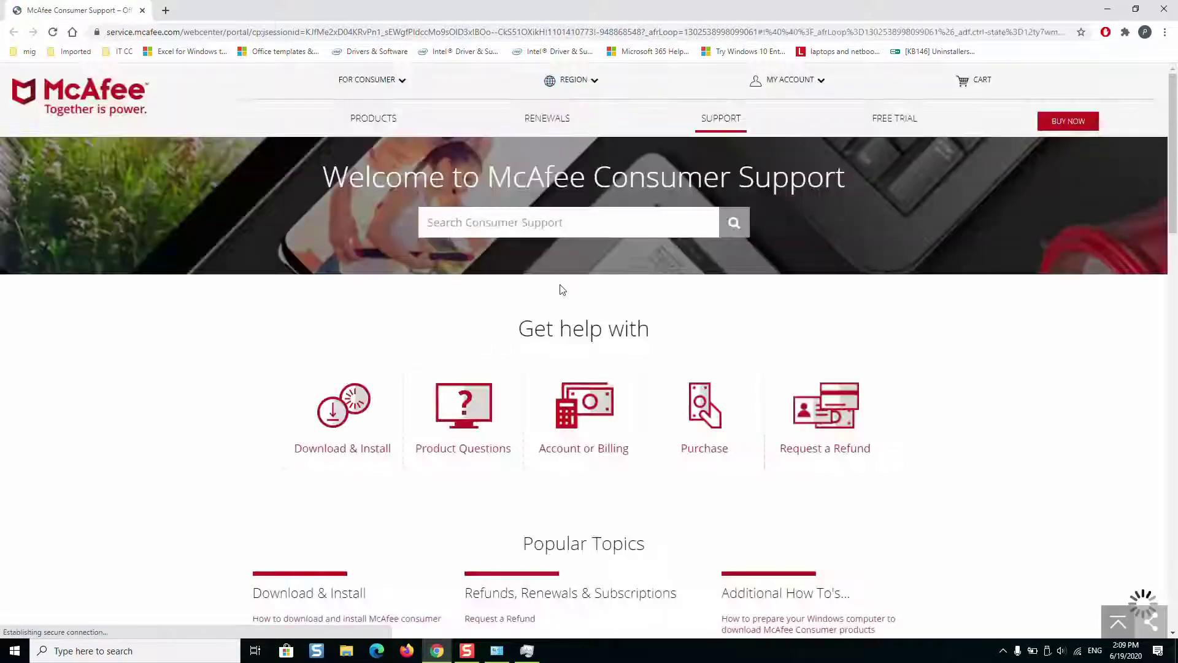
# Search Consumer Support for 'uninstall' and scroll through the matching articles.
pyautogui.click(525, 218)
pyautogui.write('uninstall')
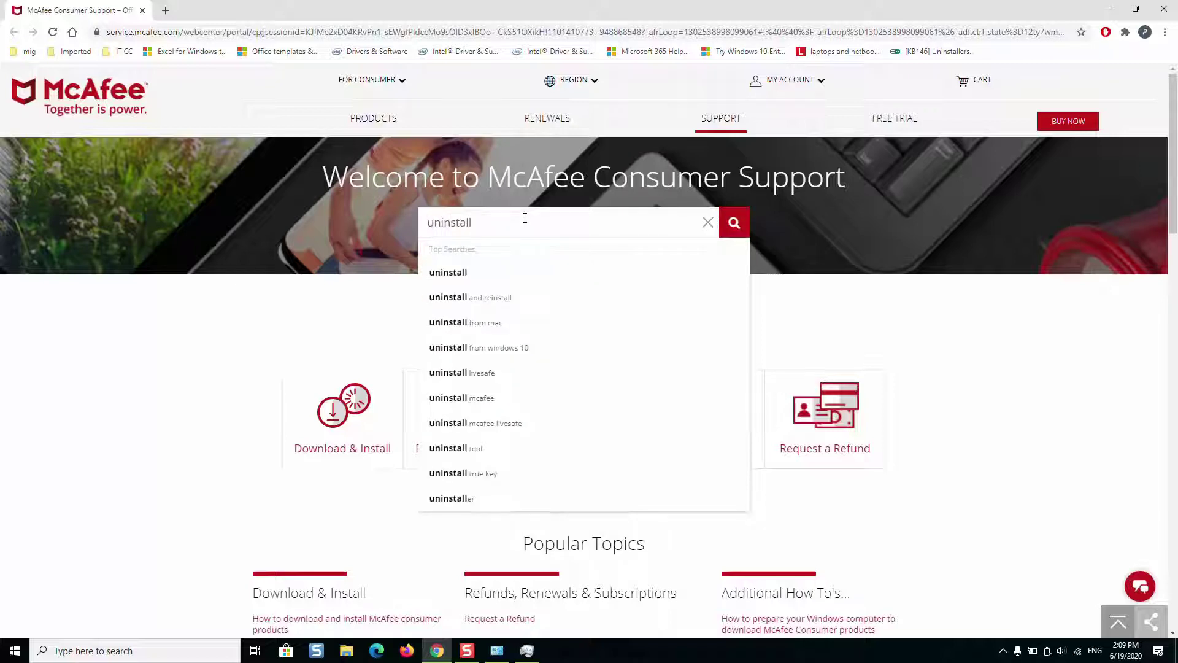
pyautogui.press('Return')
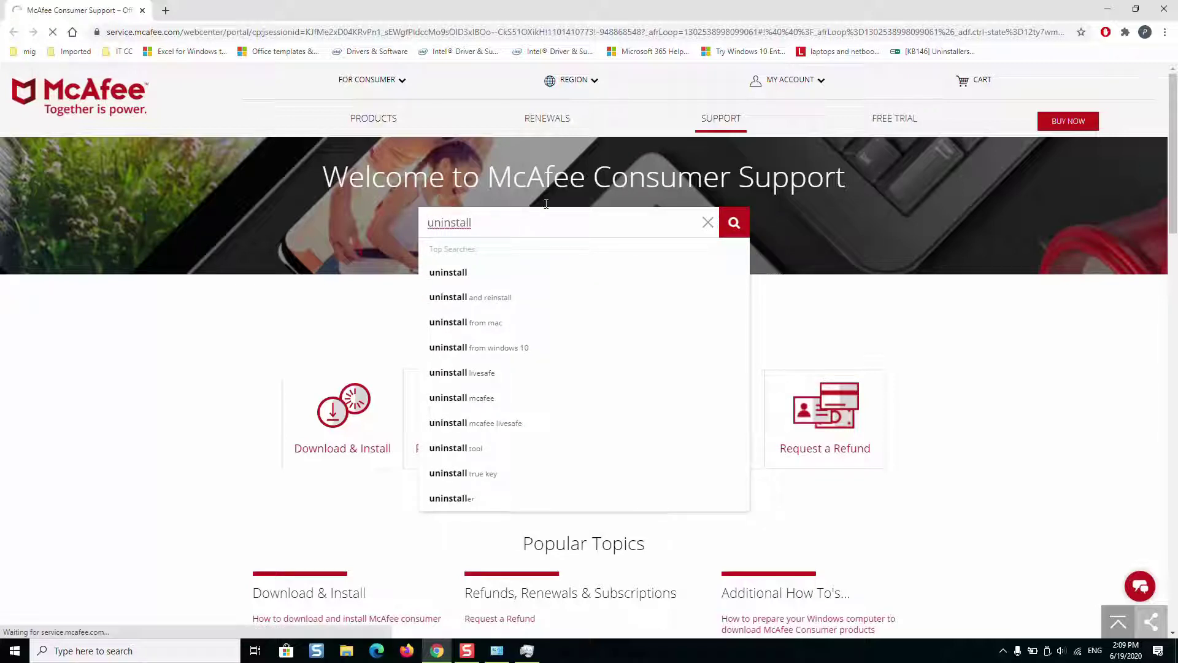
pyautogui.scroll(-7, 442, 270)
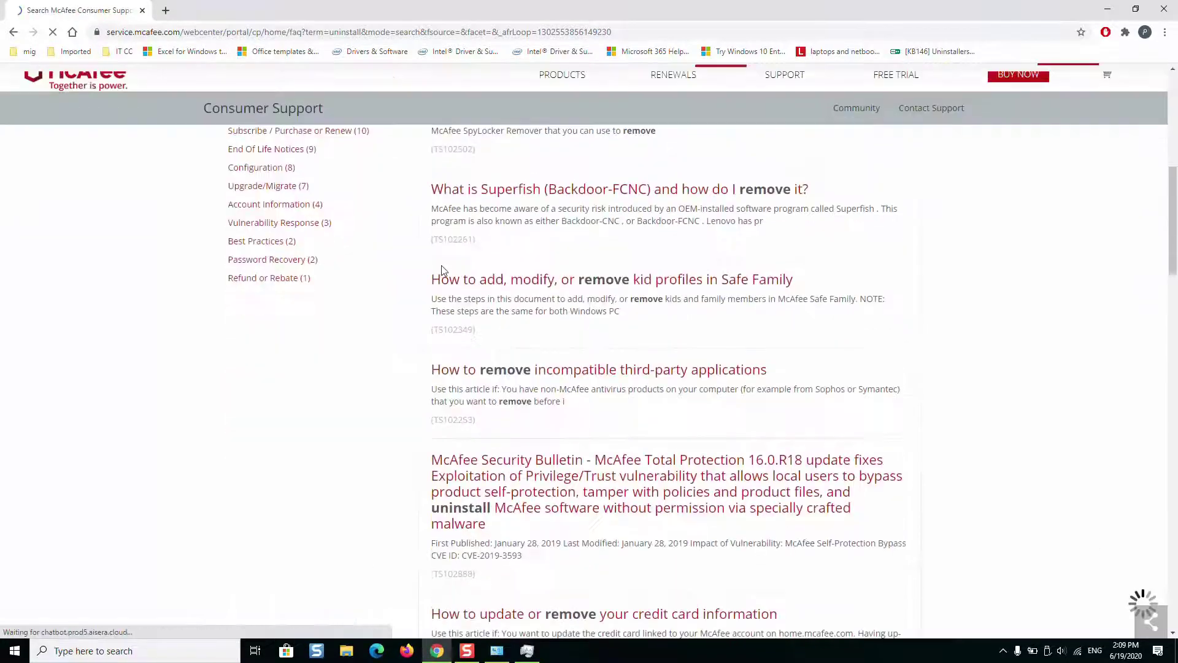
pyautogui.scroll(-6, 442, 270)
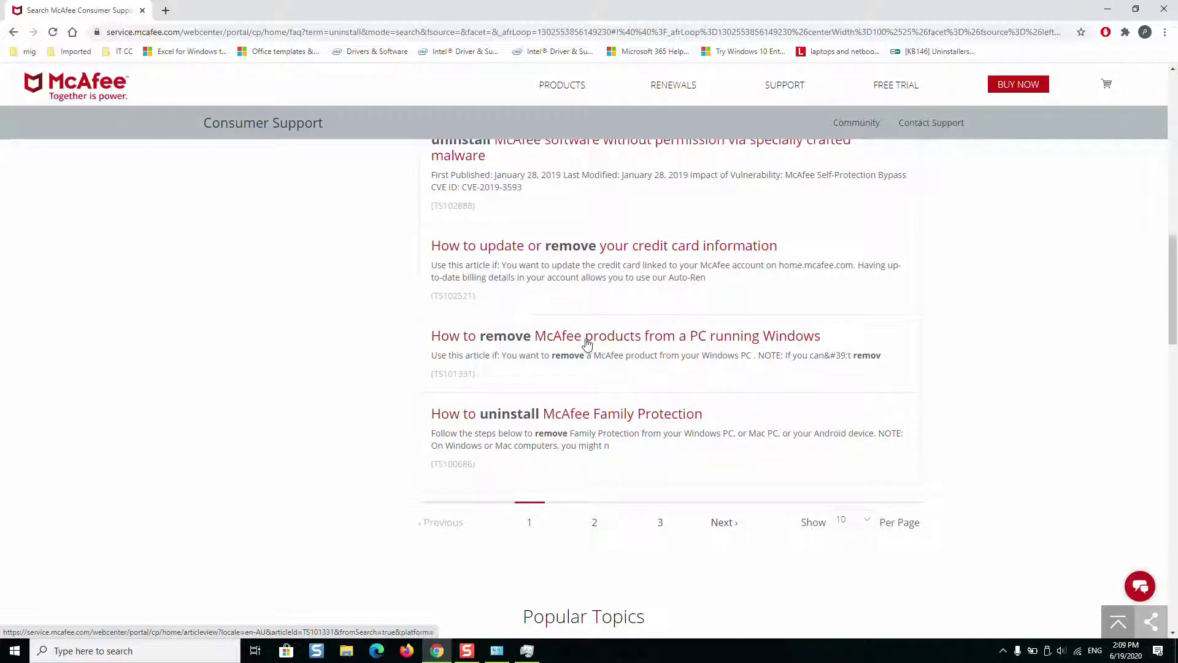
# Open 'How to remove McAfee products from a PC running Windows' and expand the Method 2 MCPR steps.
pyautogui.click(586, 345)
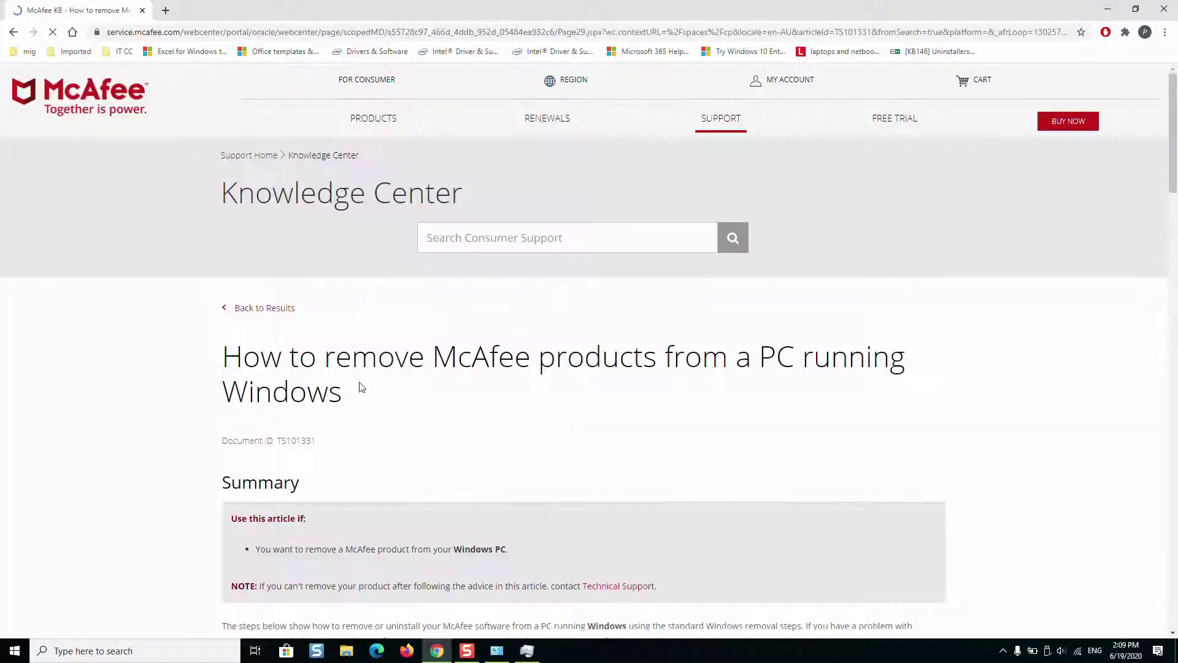
pyautogui.scroll(-5, 388, 344)
pyautogui.scroll(-2, 388, 344)
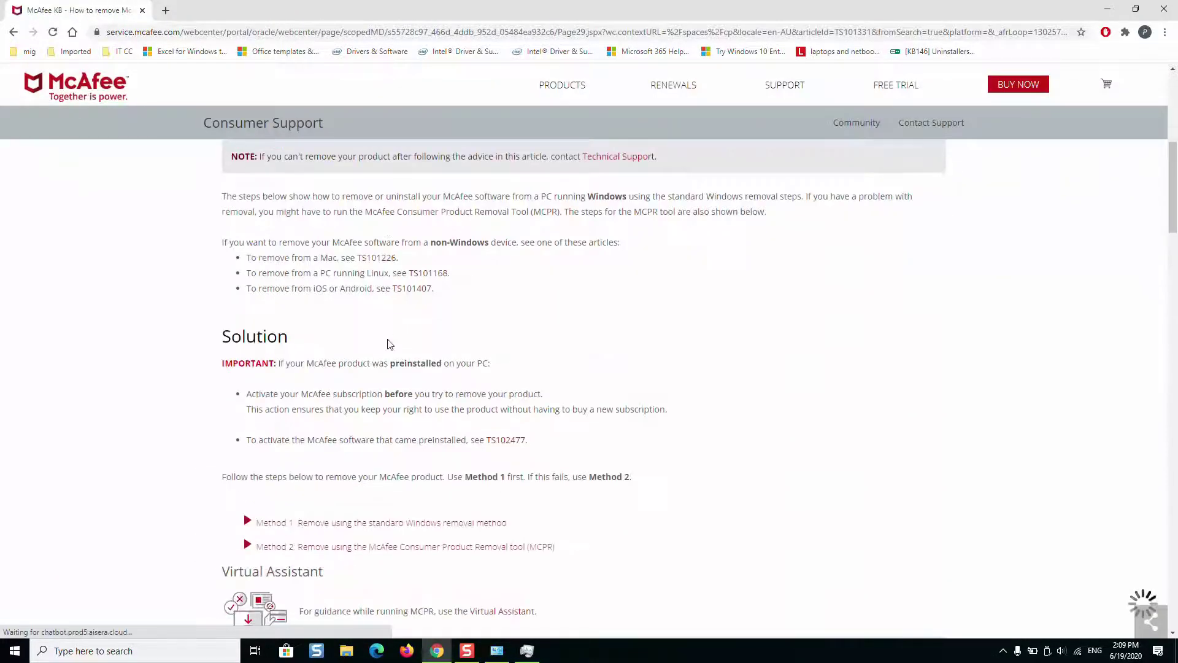
pyautogui.scroll(-2, 388, 343)
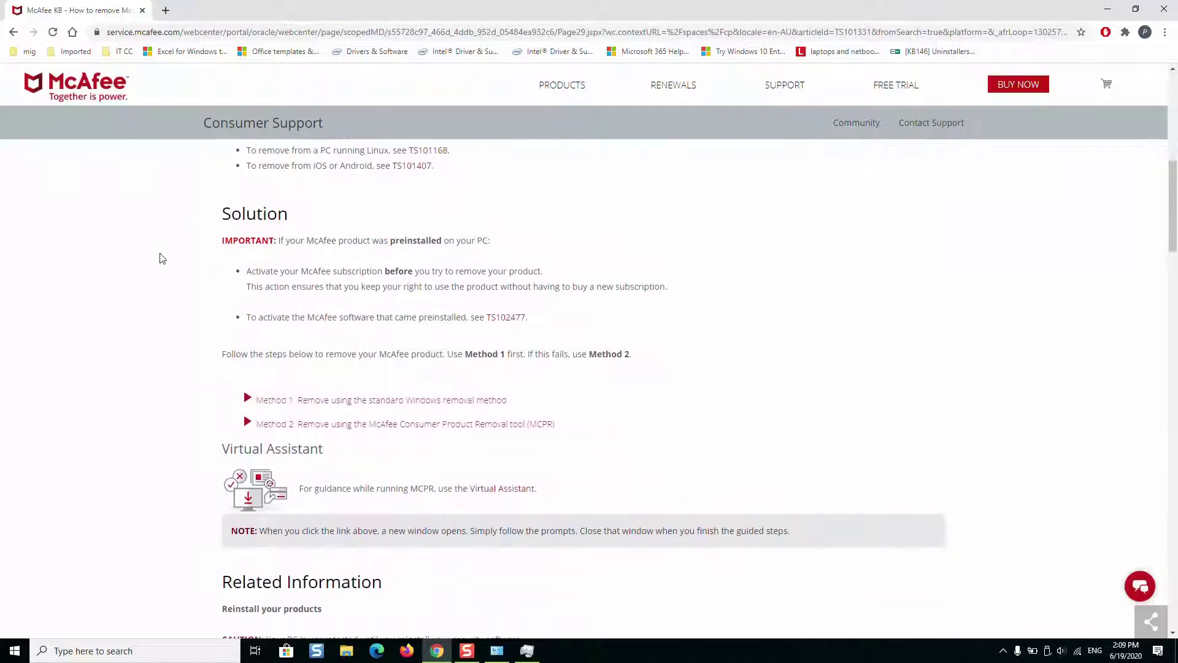
pyautogui.moveTo(309, 215); pyautogui.dragTo(228, 209)
pyautogui.click(228, 209)
pyautogui.scroll(-2, 237, 298)
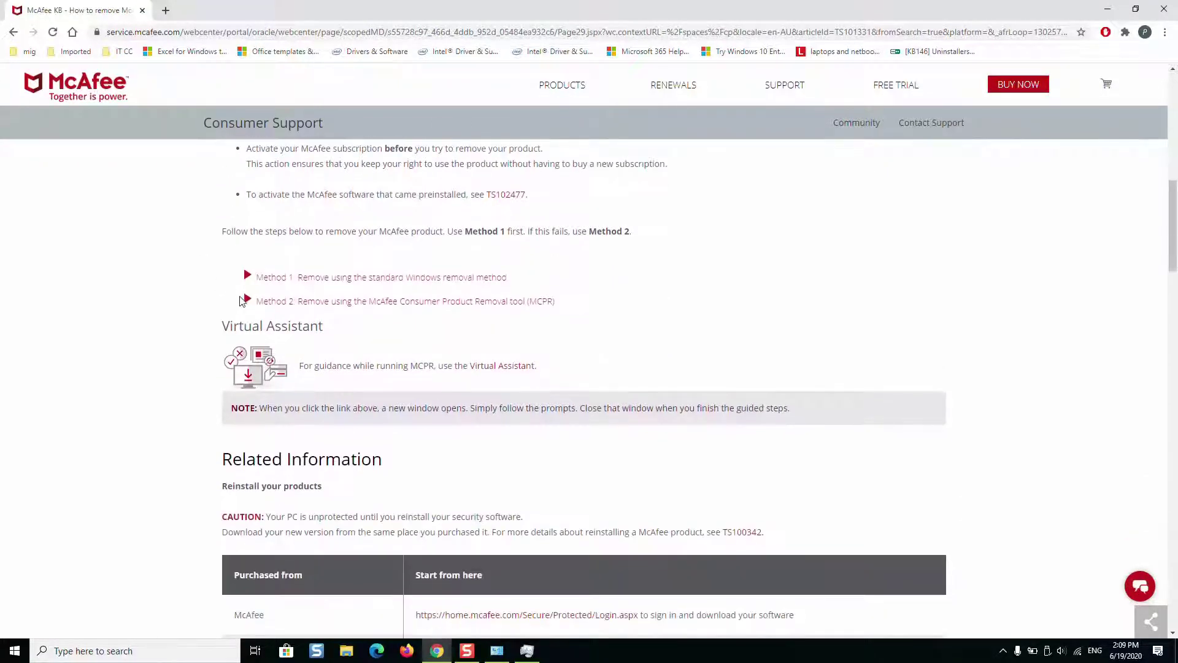
pyautogui.click(247, 301)
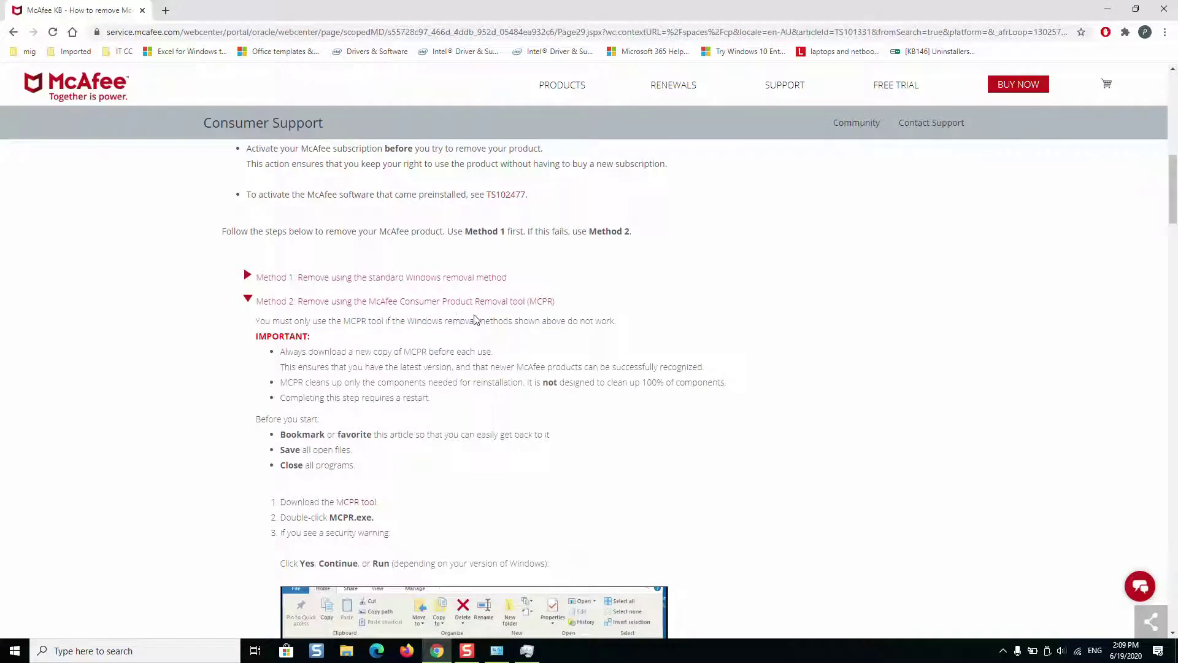
pyautogui.scroll(-1, 479, 318)
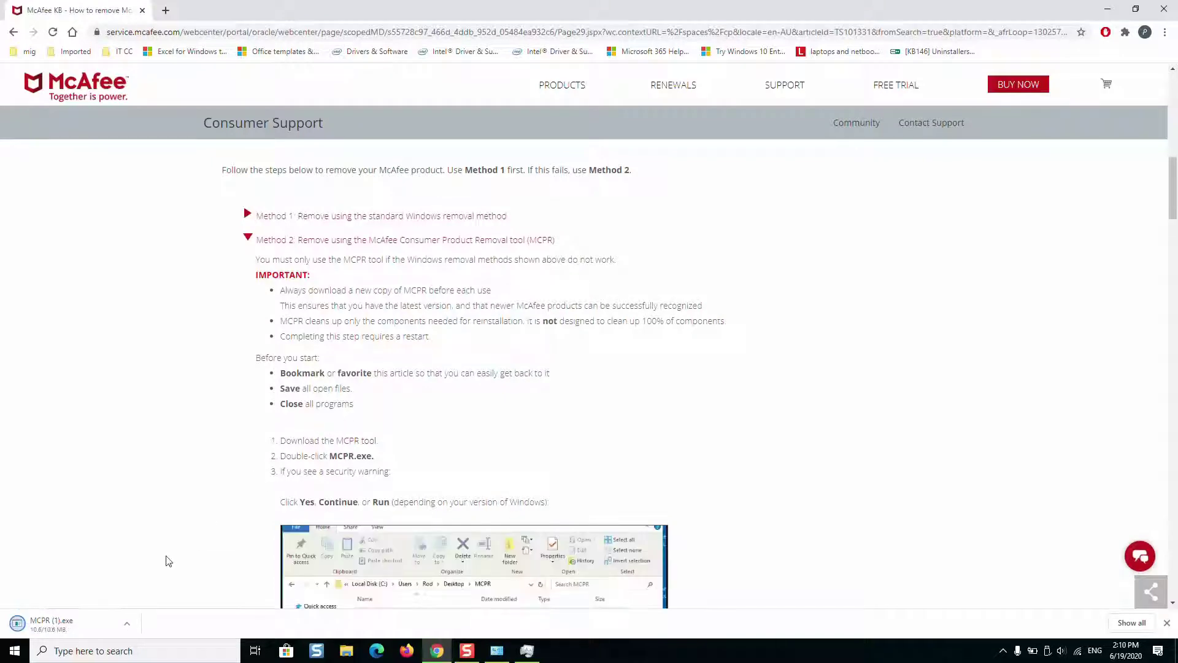
# Run MCPR (1).exe and accept the licence agreement. Minimize Chrome, close Task Manager, and continue to Security Validation.
pyautogui.click(86, 623)
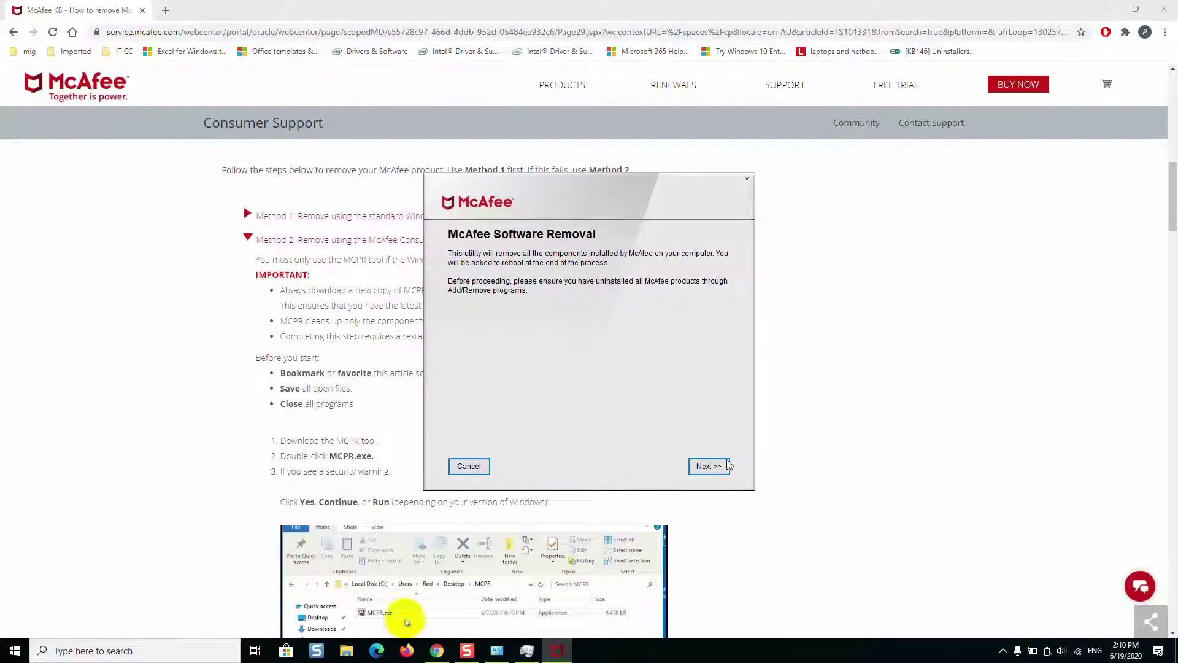
pyautogui.click(709, 467)
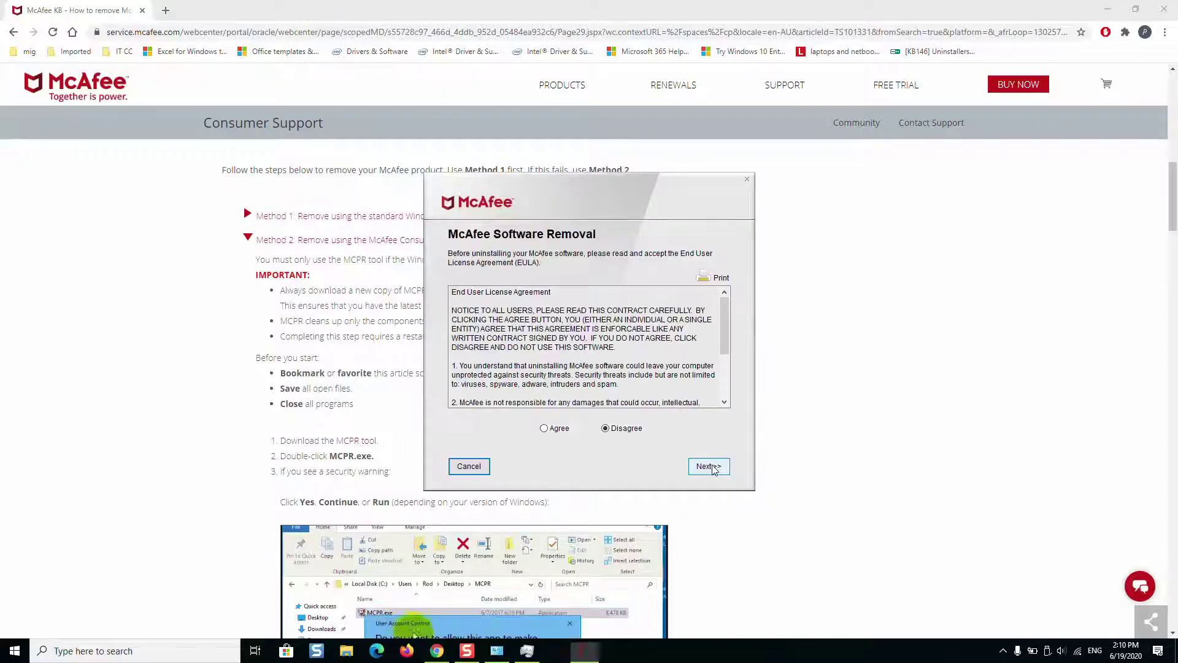
pyautogui.click(562, 429)
pyautogui.click(1164, 9)
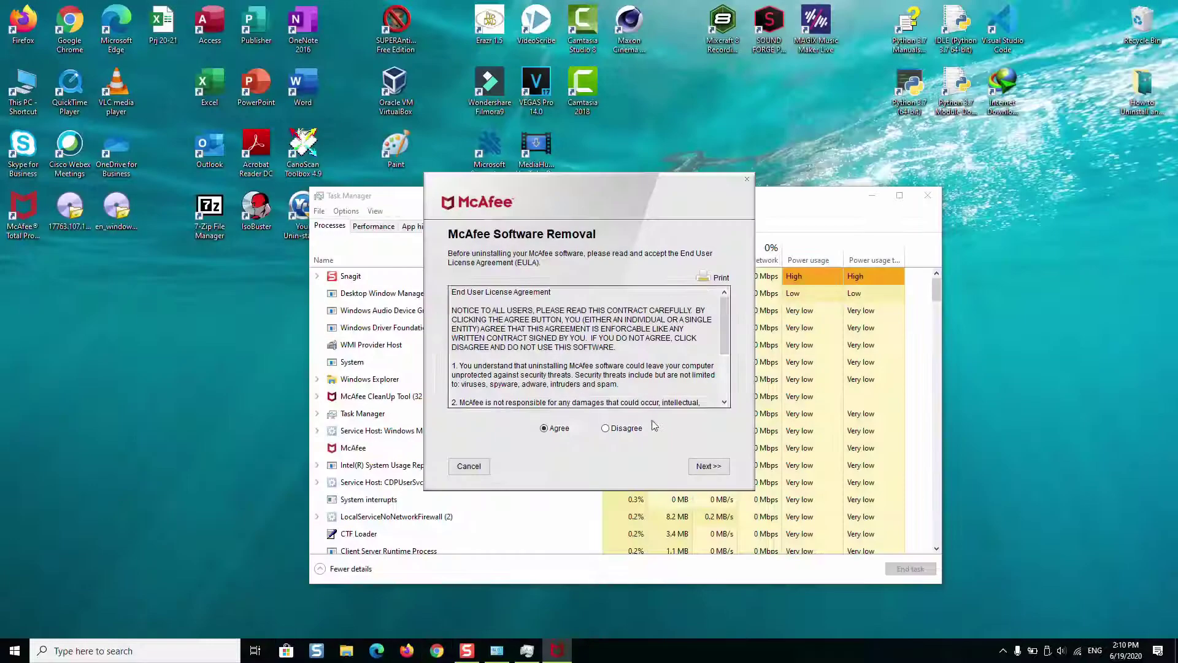
pyautogui.click(928, 195)
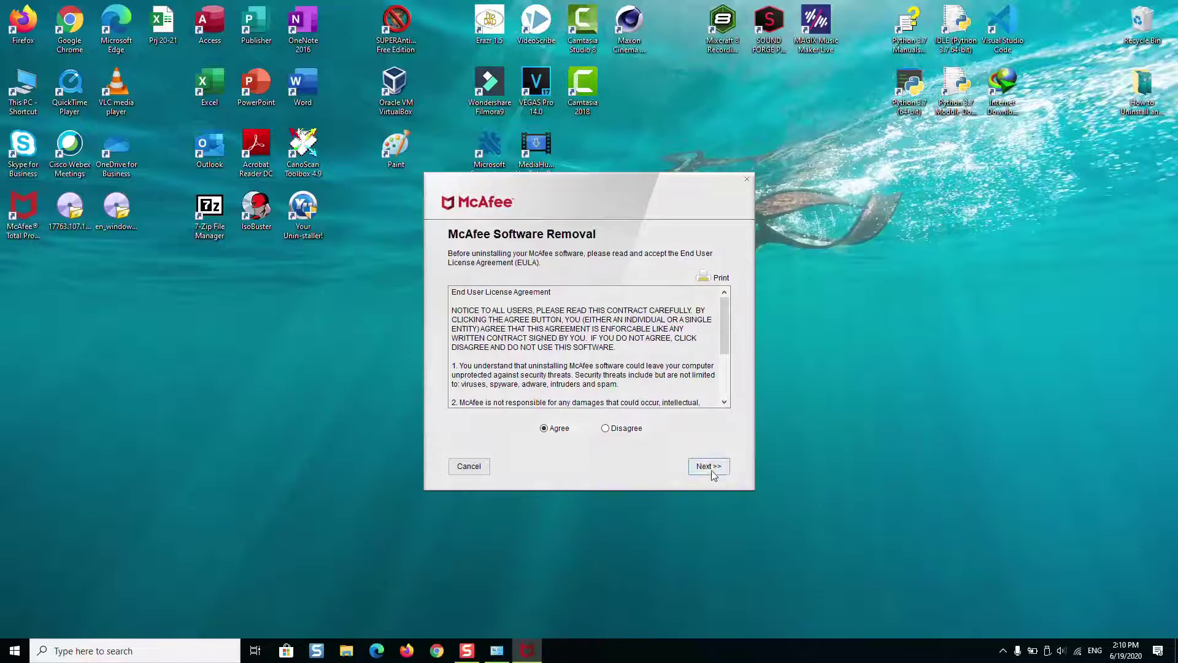
pyautogui.click(709, 468)
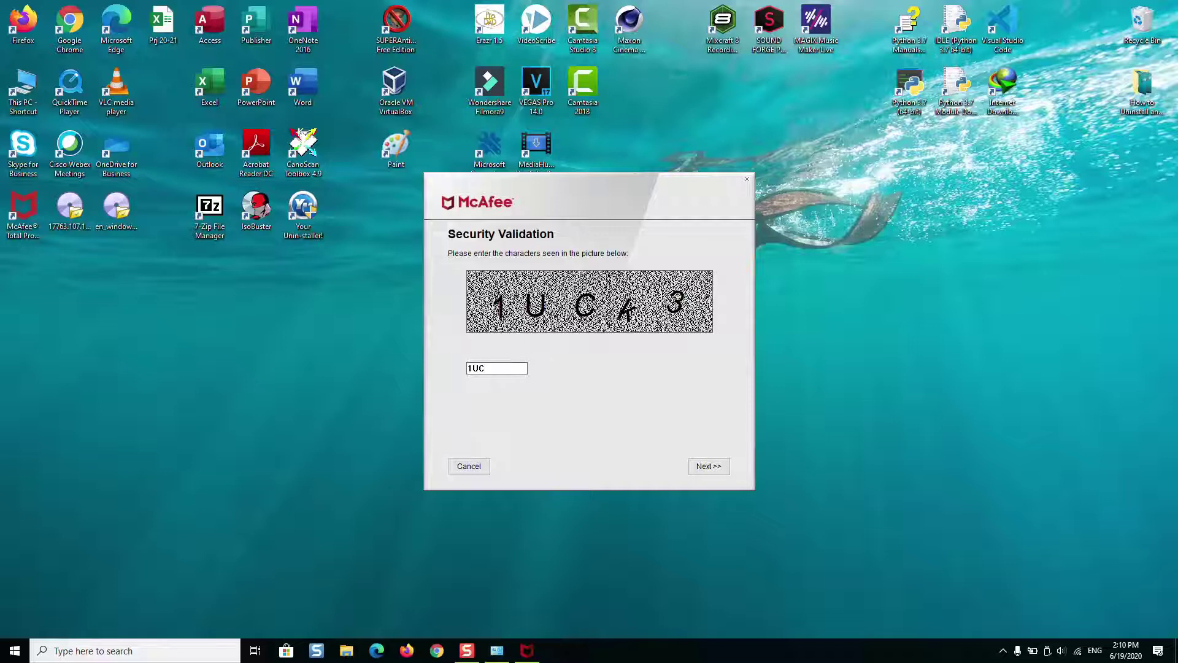
# Enter the captcha characters from the picture, fix the last letter's case, and submit both captchas to start removal.
pyautogui.write('1UCk')
pyautogui.press('BackSpace')
pyautogui.write('K3')
pyautogui.click(704, 465)
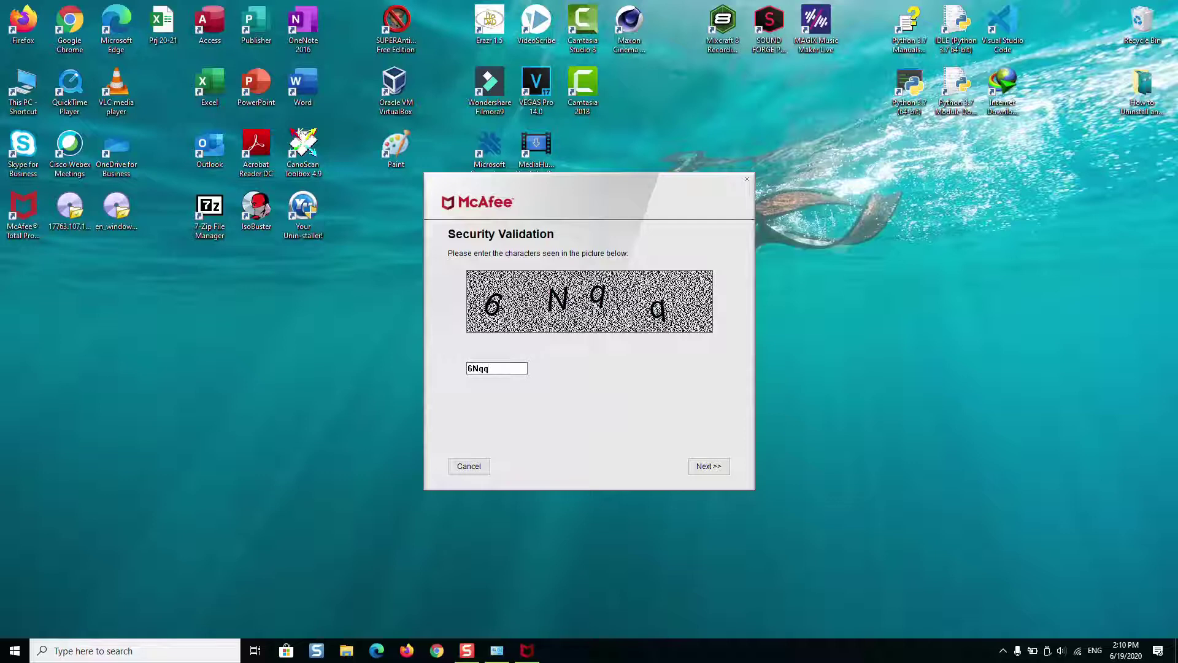
pyautogui.click(708, 466)
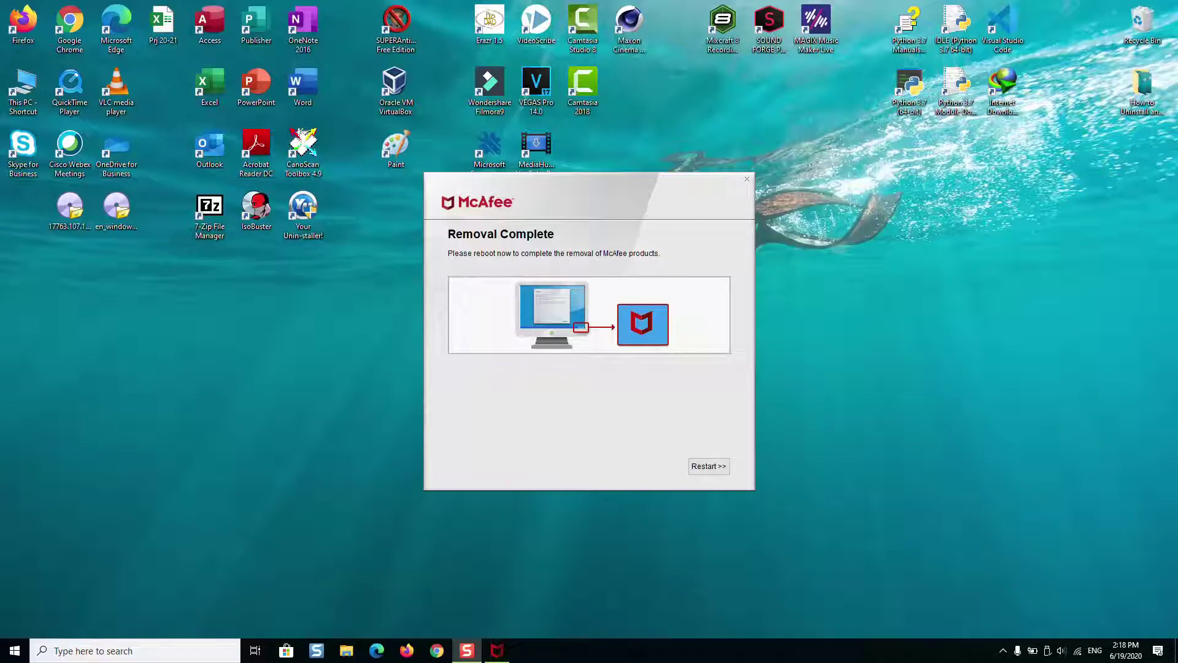
# Reopen Control Panel through Windows search for 'control' and go to Uninstall a program.
pyautogui.click(172, 652)
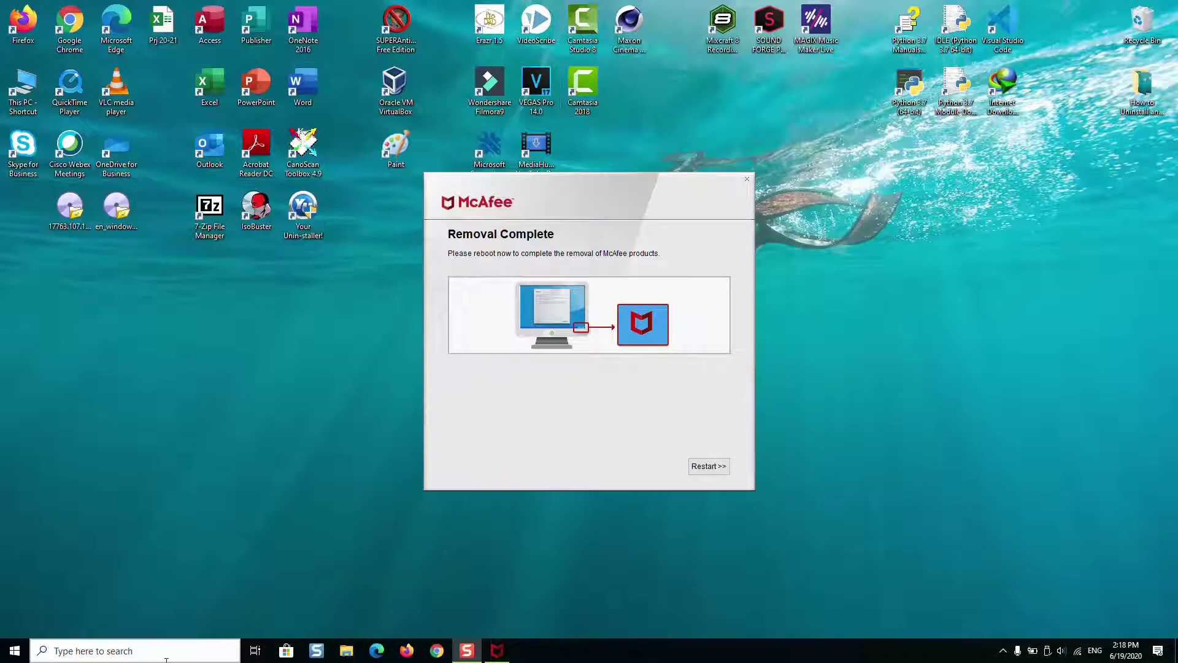
pyautogui.write('control')
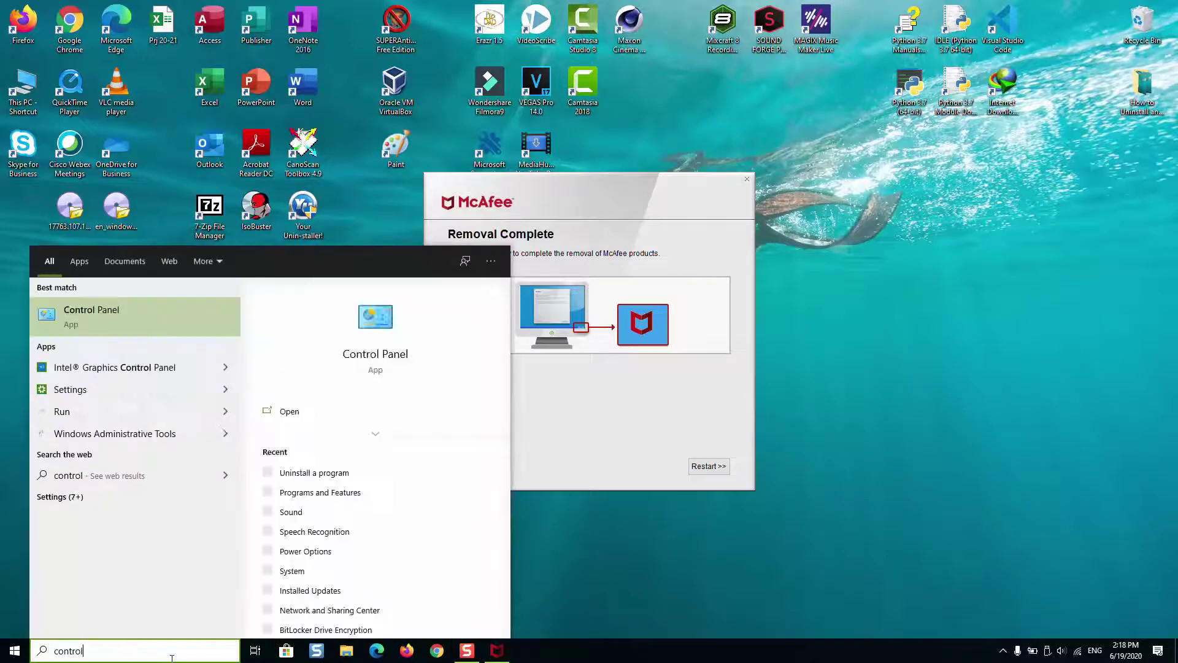
pyautogui.click(140, 322)
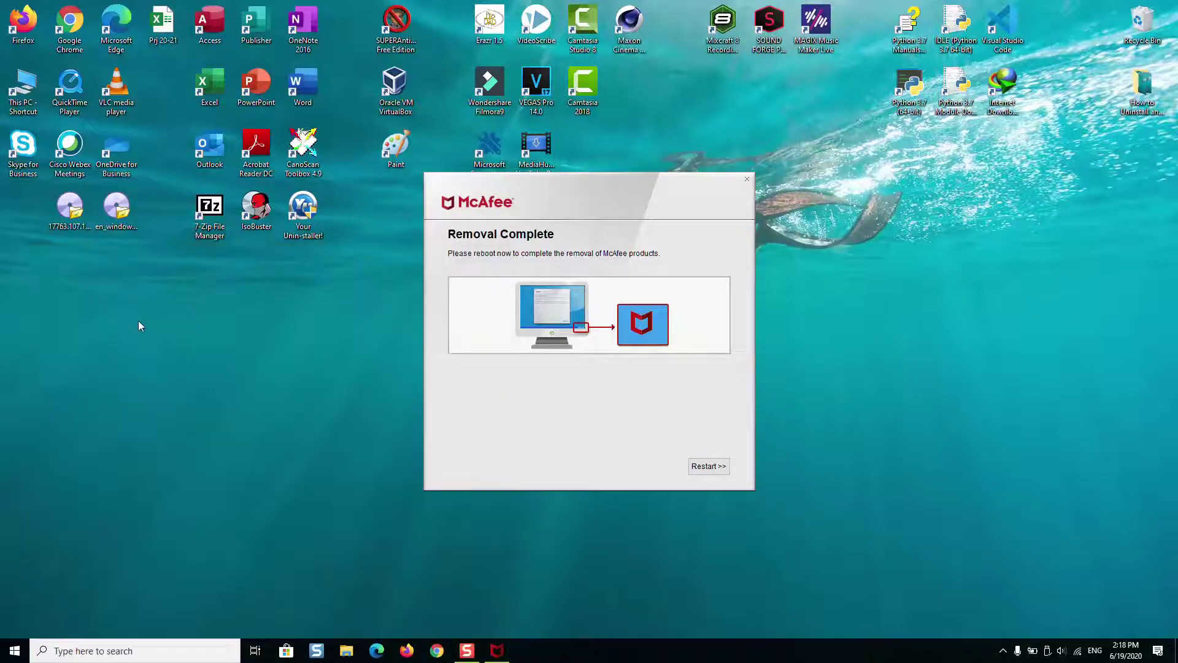
pyautogui.click(444, 238)
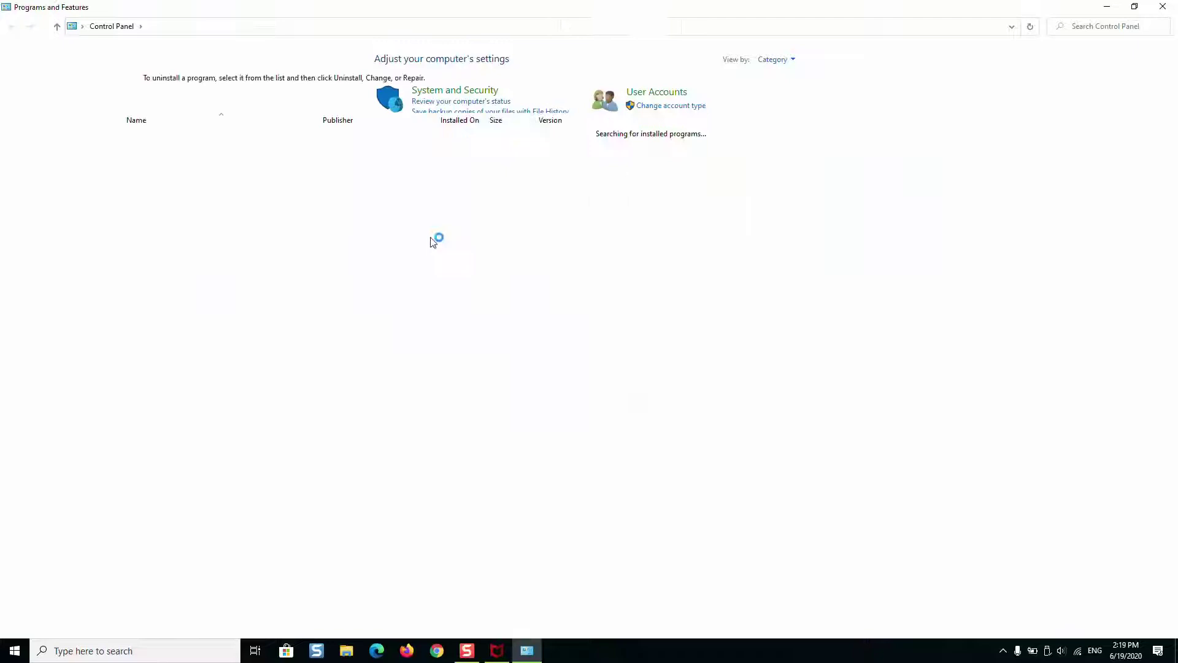
# Browse the M entries between Maxon and MediaHuman to confirm no McAfee product remains.
pyautogui.click(275, 335)
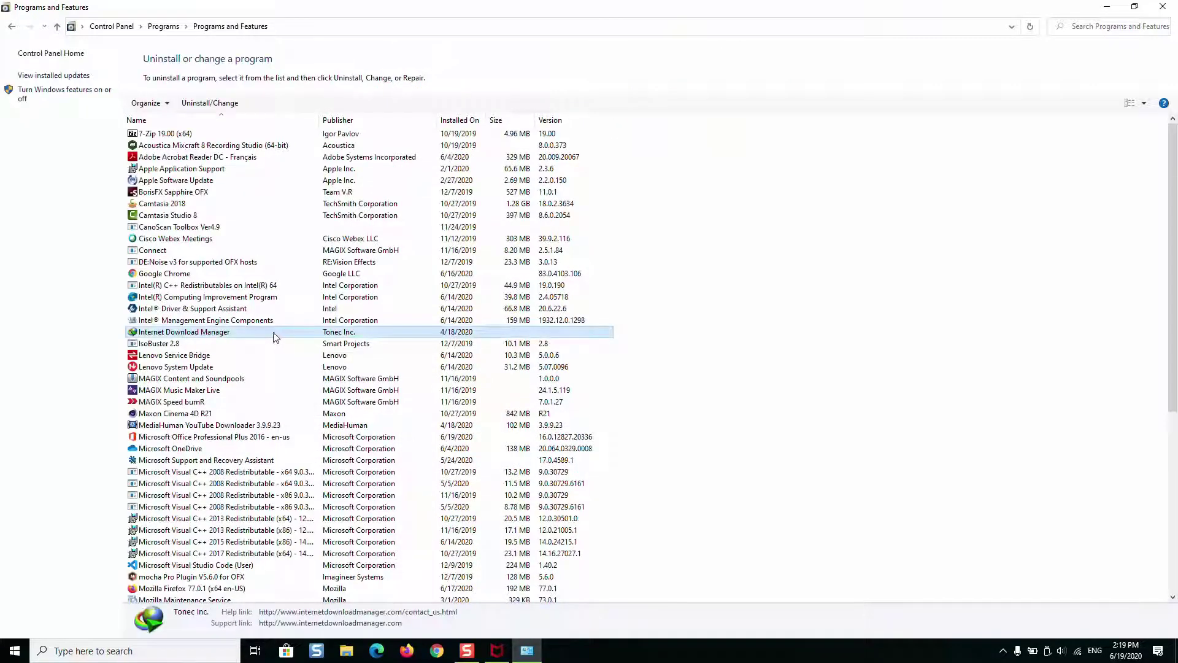
pyautogui.press('Down')
pyautogui.press('Down')
pyautogui.press('Down')
pyautogui.press('Down')
pyautogui.press('Down')
pyautogui.press('Down')
pyautogui.press('Down')
pyautogui.press('Down')
pyautogui.press('Down')
pyautogui.press('Down')
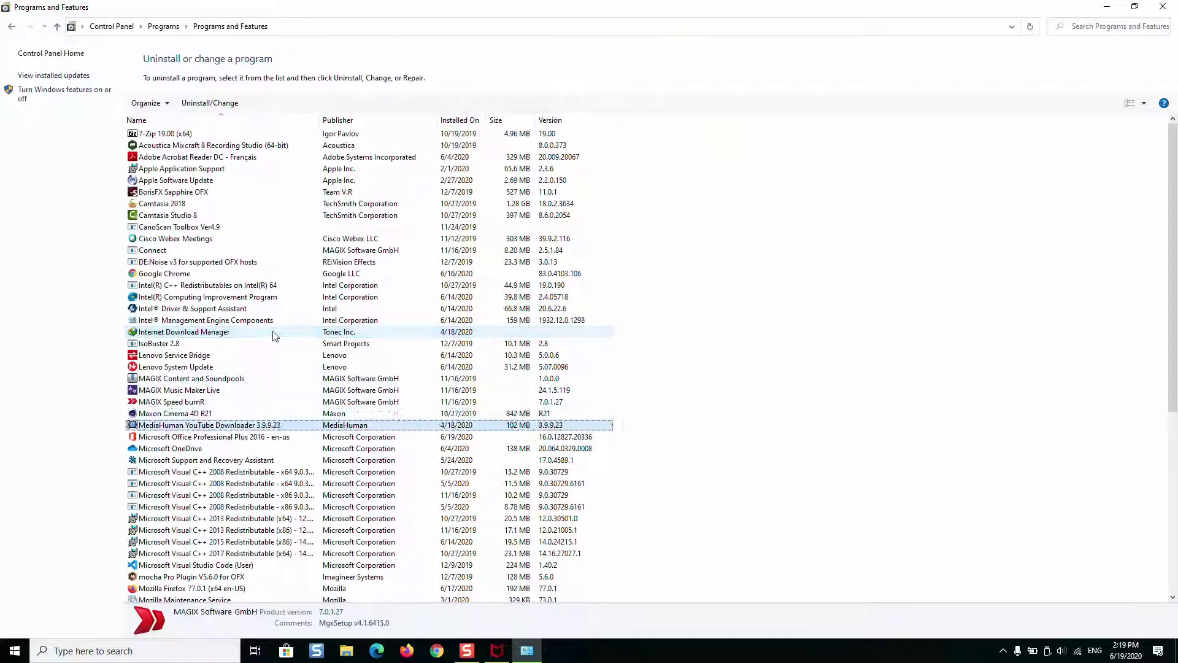
pyautogui.press('Down')
pyautogui.press('Down')
pyautogui.press('Down')
pyautogui.press('Down')
pyautogui.press('Down')
pyautogui.press('Down')
pyautogui.press('Down')
pyautogui.press('Down')
pyautogui.press('Down')
pyautogui.press('Down')
pyautogui.press('Down')
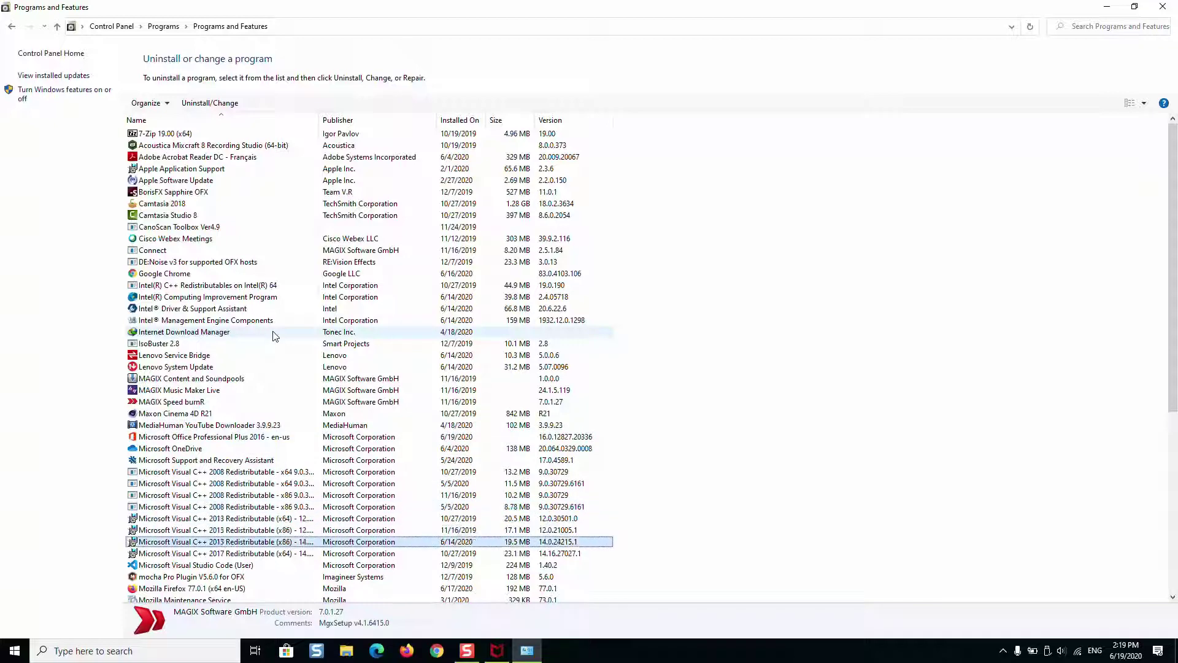
pyautogui.press('m')
pyautogui.press('a')
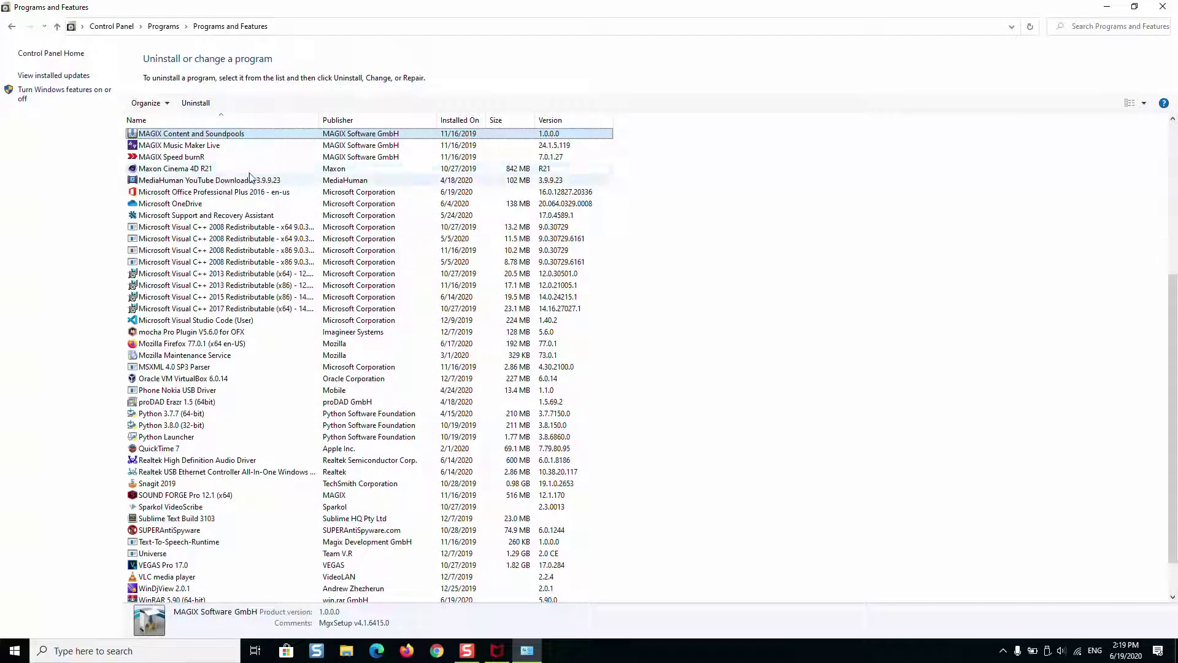
# Close Programs and Features and move the McAfee Removal Complete dialog up and to the right.
pyautogui.click(1163, 6)
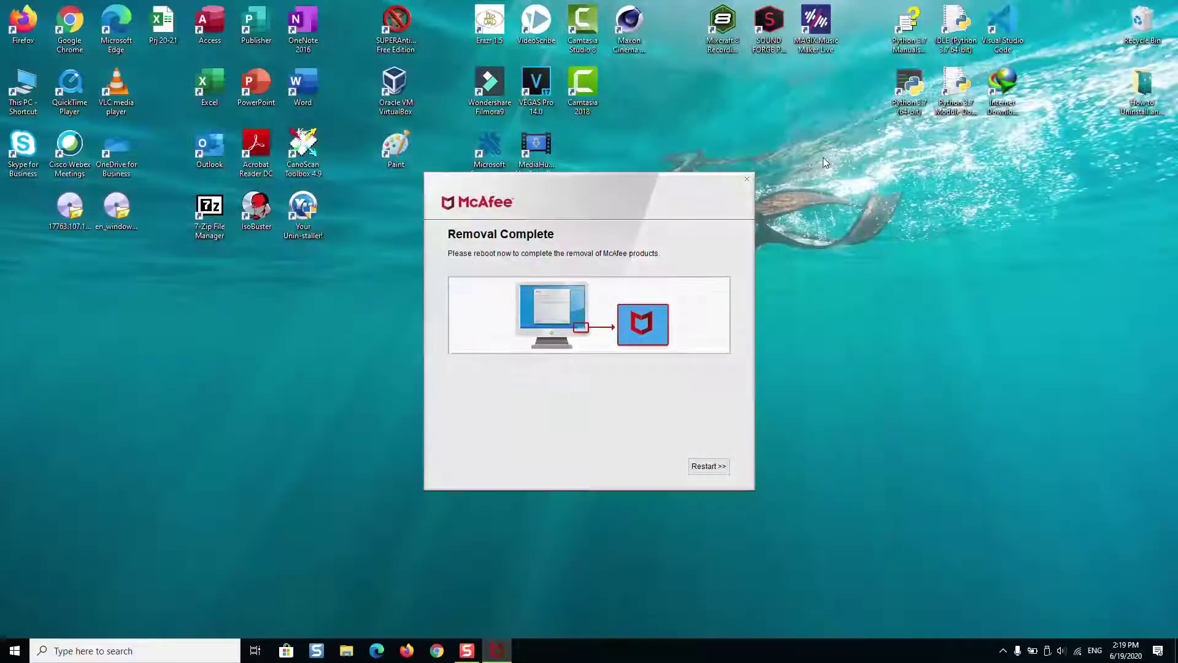
pyautogui.moveTo(646, 182); pyautogui.dragTo(769, 130)
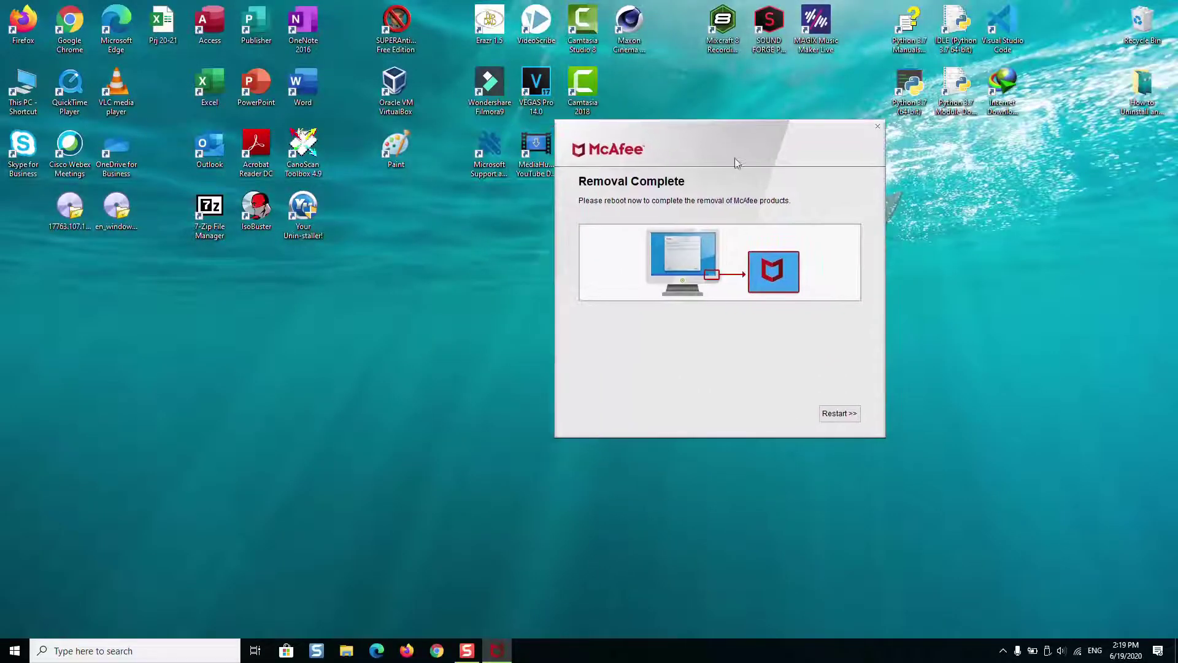